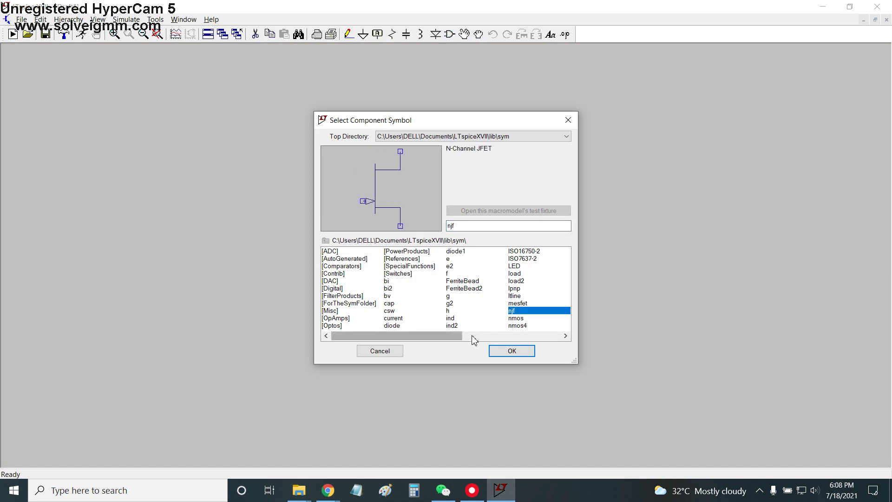
# Place one NPN bipolar transistor symbol on the empty schematic.
pyautogui.press('Down')
pyautogui.press('Down')
pyautogui.press('Down')
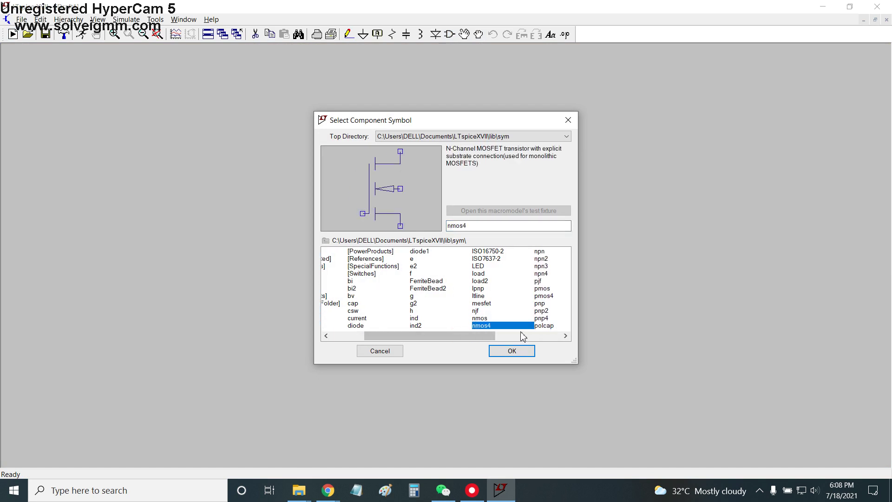
pyautogui.click(511, 352)
pyautogui.click(339, 184)
pyautogui.press('Escape')
pyautogui.scroll(-2, 484, 327)
pyautogui.scroll(-1, 485, 326)
pyautogui.moveTo(484, 348); pyautogui.dragTo(477, 313)
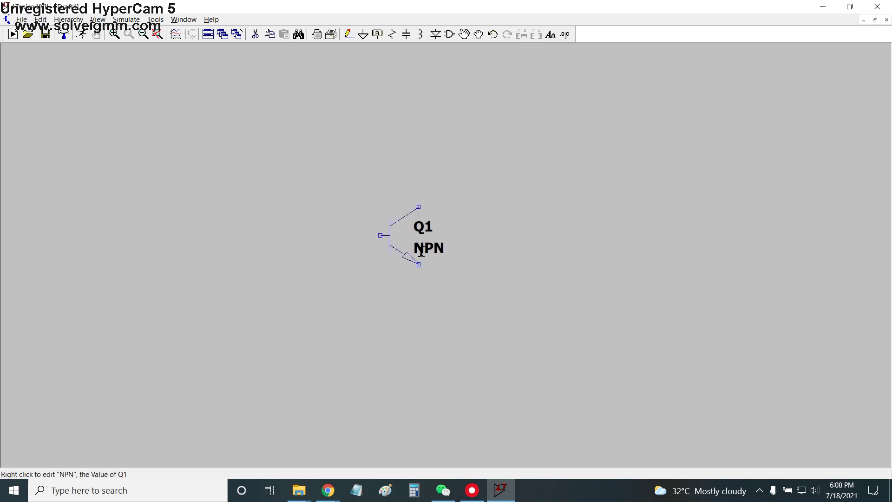
# Assign the NXP BC547B transistor model to Q1.
pyautogui.rightClick(408, 236)
pyautogui.click(466, 223)
pyautogui.moveTo(357, 176); pyautogui.dragTo(280, 116)
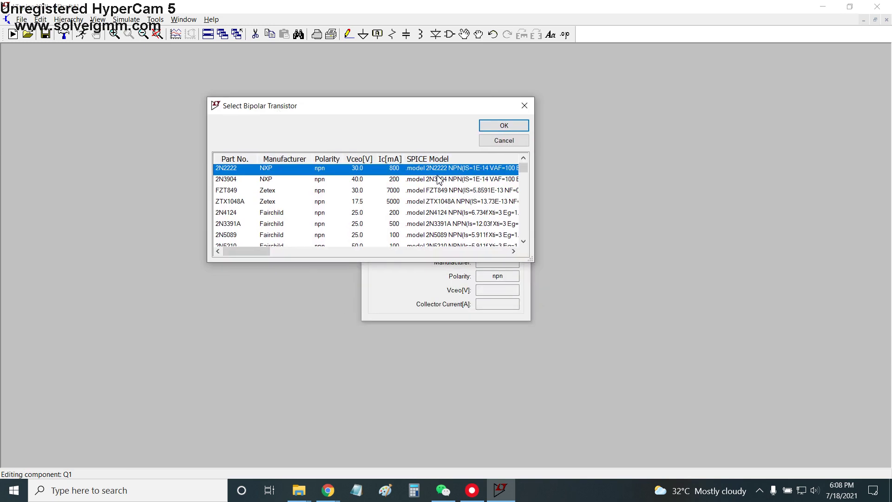
pyautogui.moveTo(533, 261); pyautogui.dragTo(717, 433)
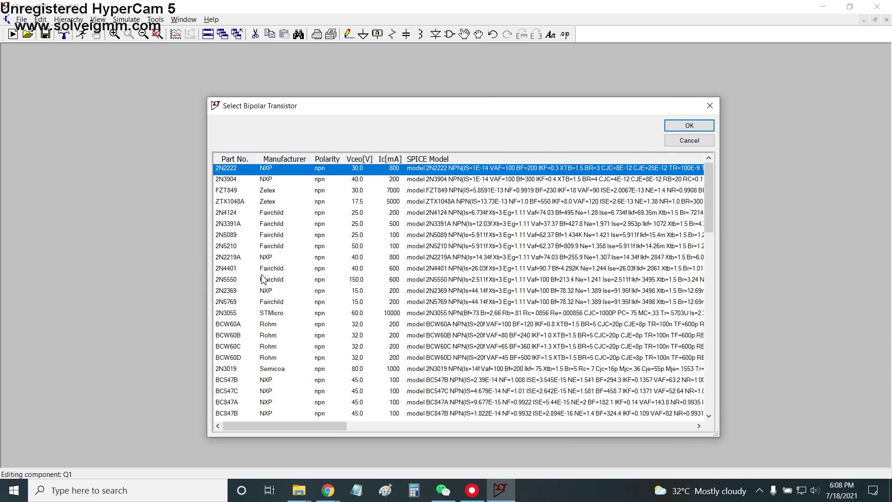
pyautogui.click(237, 213)
pyautogui.scroll(-1, 241, 263)
pyautogui.scroll(-2, 241, 307)
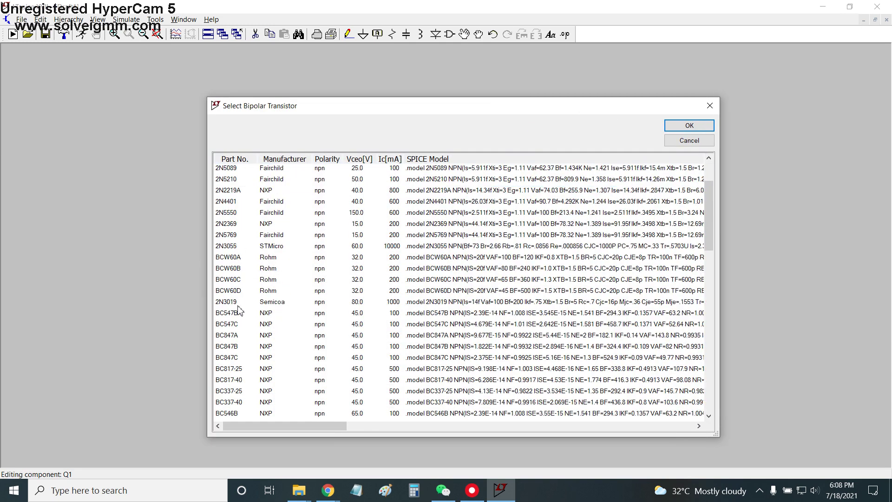
pyautogui.click(233, 280)
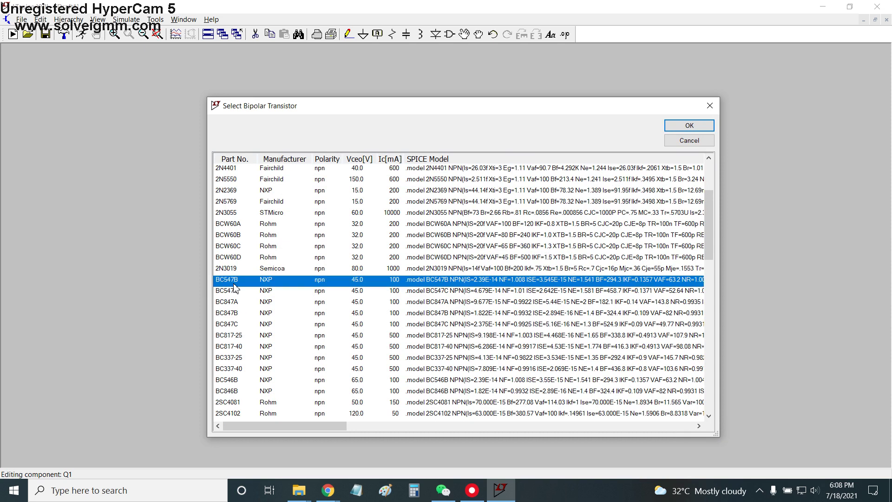
pyautogui.click(689, 125)
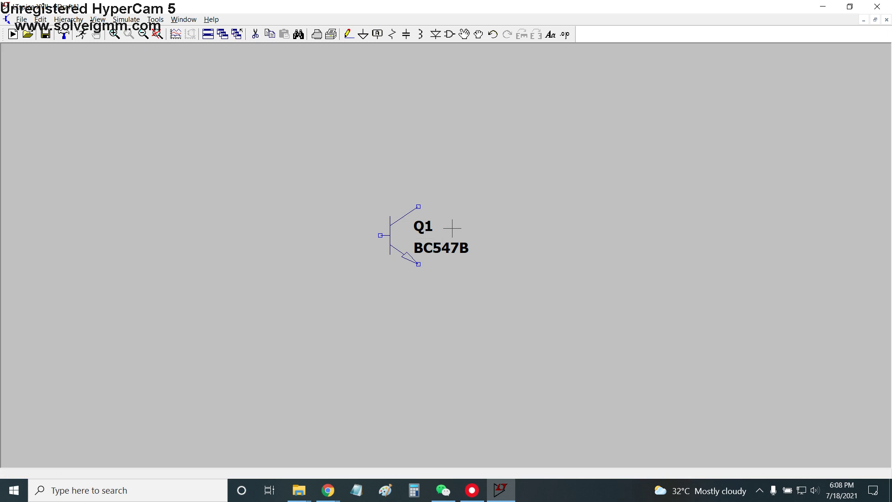
# Place two voltage sources on the schematic, one on each side of transistor Q1.
pyautogui.scroll(-1, 488, 239)
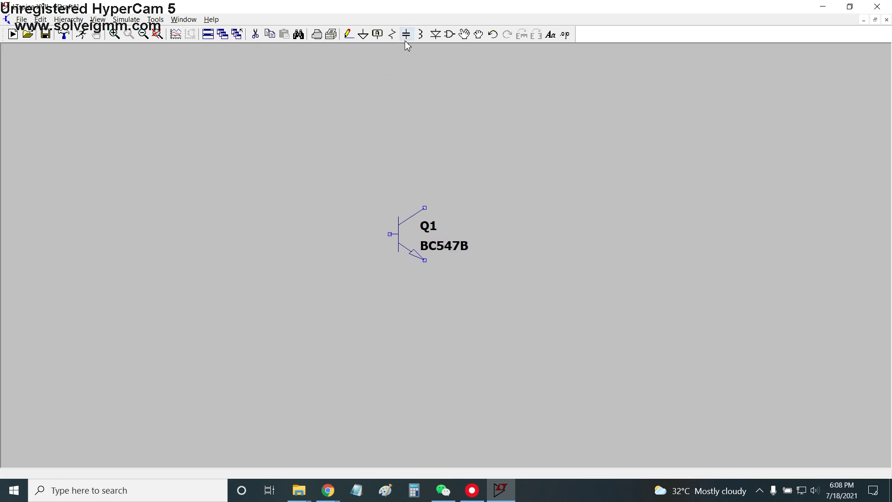
pyautogui.click(449, 36)
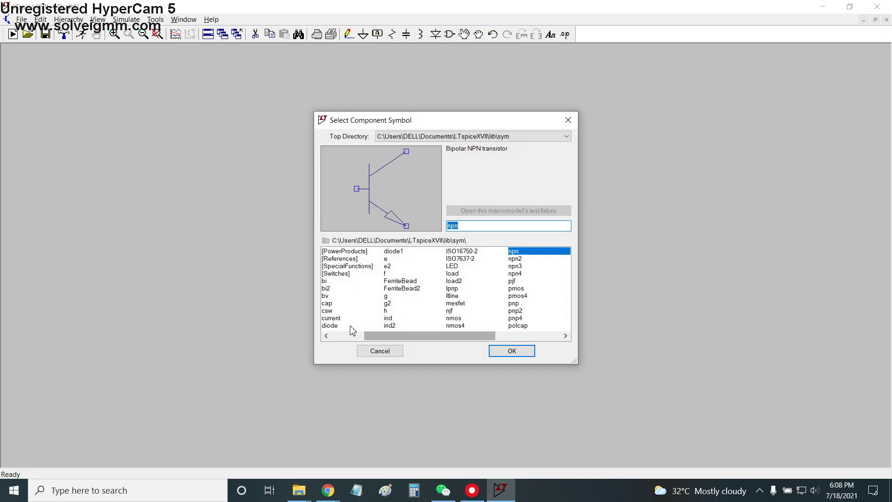
pyautogui.click(331, 297)
pyautogui.scroll(-1, 338, 311)
pyautogui.press('v')
pyautogui.press('o')
pyautogui.click(511, 350)
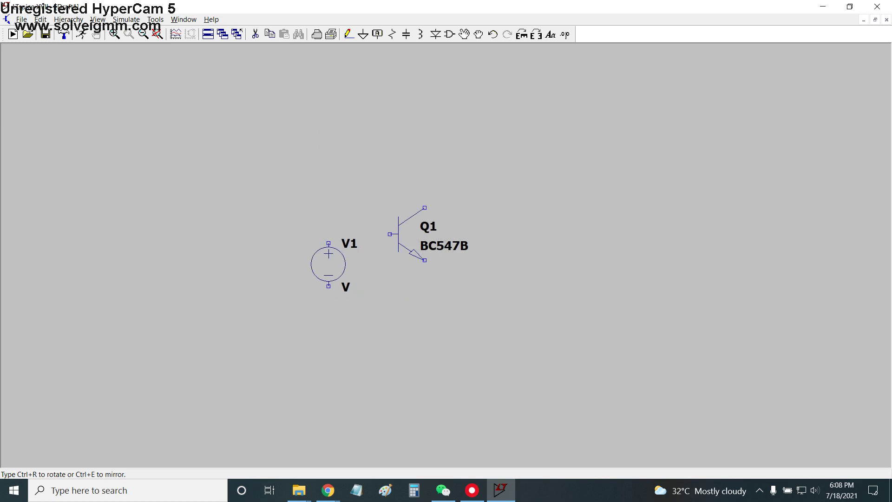
pyautogui.click(329, 264)
pyautogui.click(502, 263)
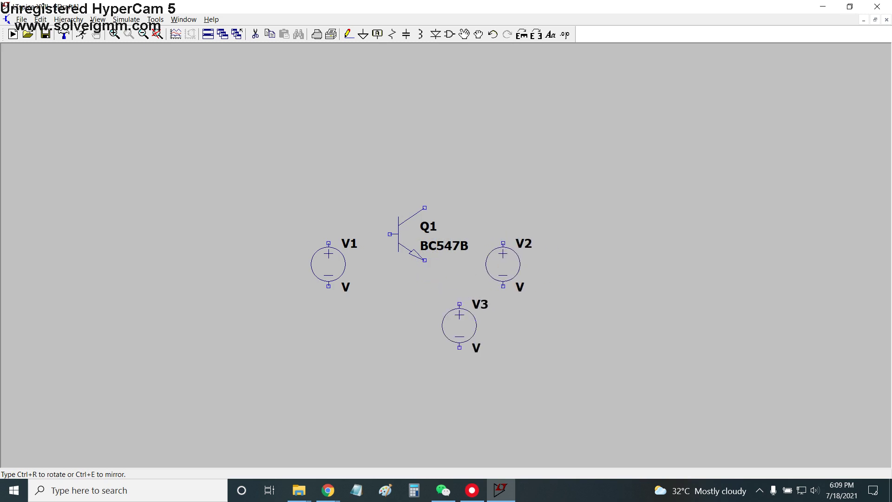
pyautogui.press('Escape')
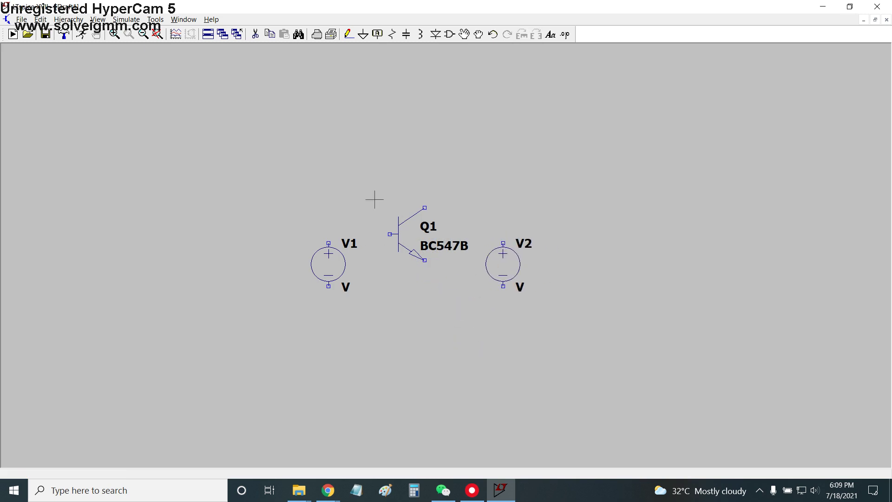
# Move source V1 farther away from the transistor's base to make room between them.
pyautogui.click(480, 35)
pyautogui.click(328, 268)
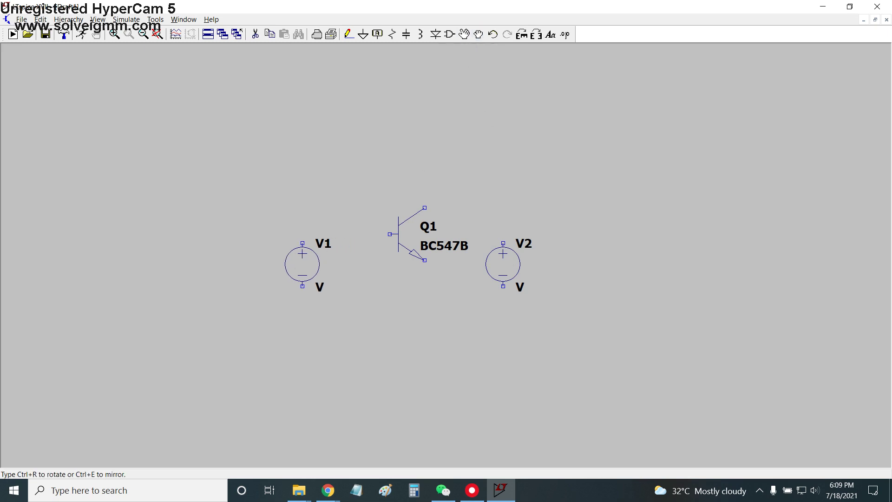
pyautogui.click(307, 271)
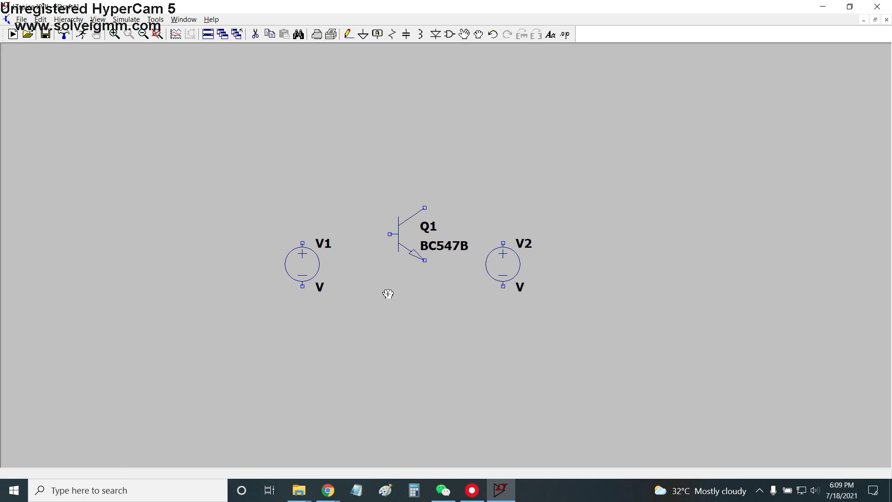
# Place a horizontally rotated resistor between V1 and Q1, level with the transistor's base.
pyautogui.click(392, 34)
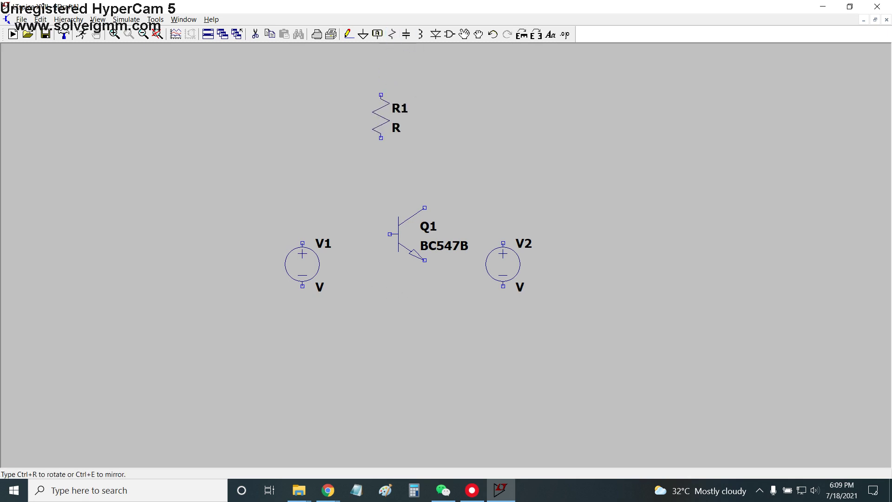
pyautogui.hotkey('ctrl', 'r')
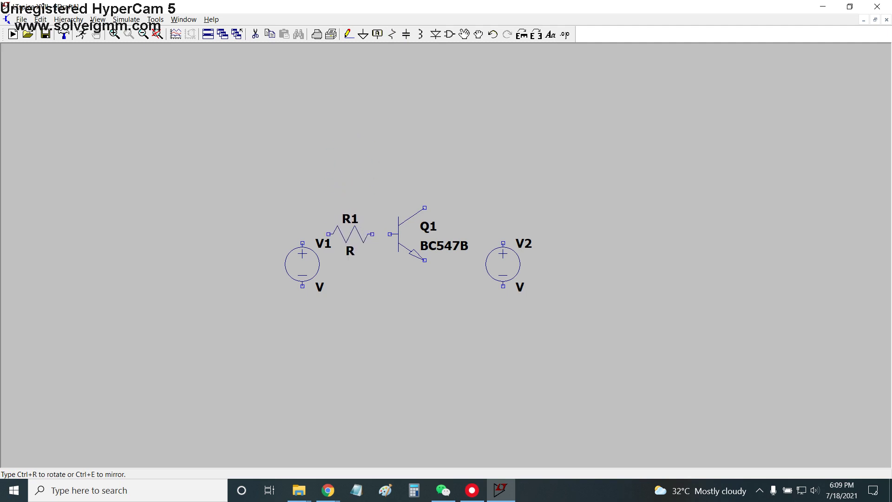
pyautogui.press('Escape')
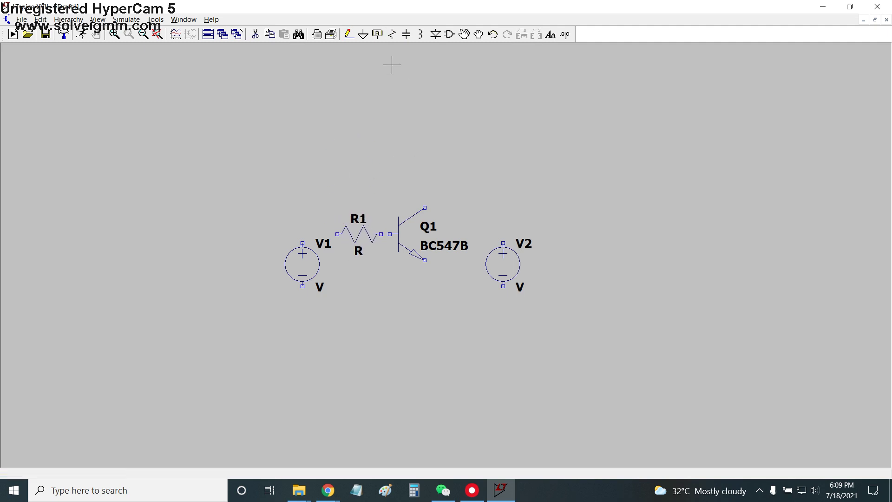
# Wire Q1's base to resistor R1 and the resistor's other end to V1's positive terminal.
pyautogui.click(348, 37)
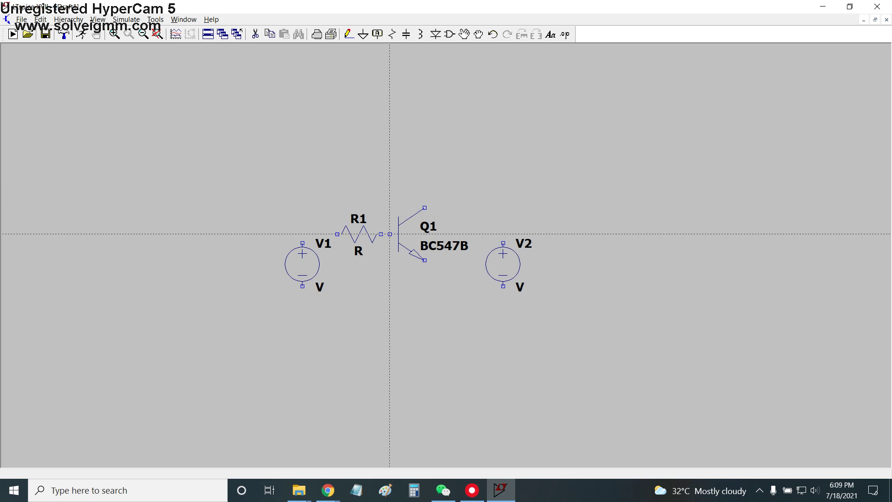
pyautogui.click(381, 233)
pyautogui.click(337, 234)
pyautogui.click(302, 243)
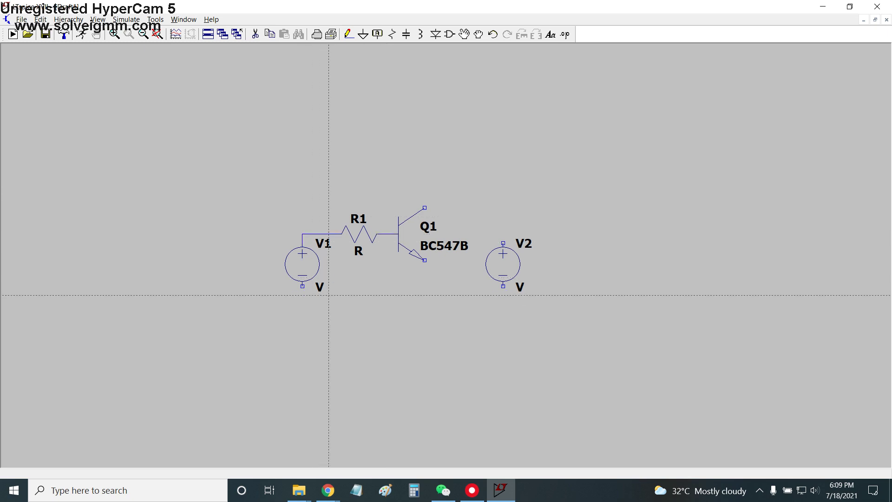
# Wire the negative terminals of V1 and V2 together and connect Q1's collector to V2's positive terminal.
pyautogui.click(303, 286)
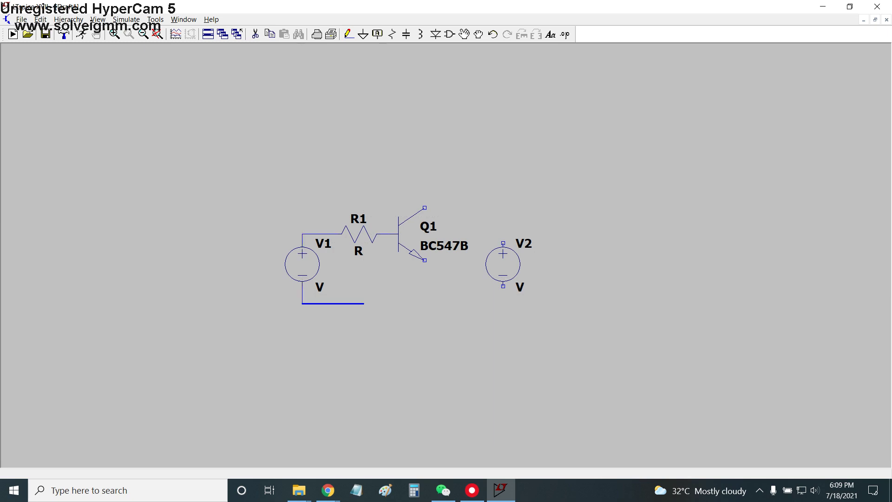
pyautogui.click(503, 286)
pyautogui.click(425, 208)
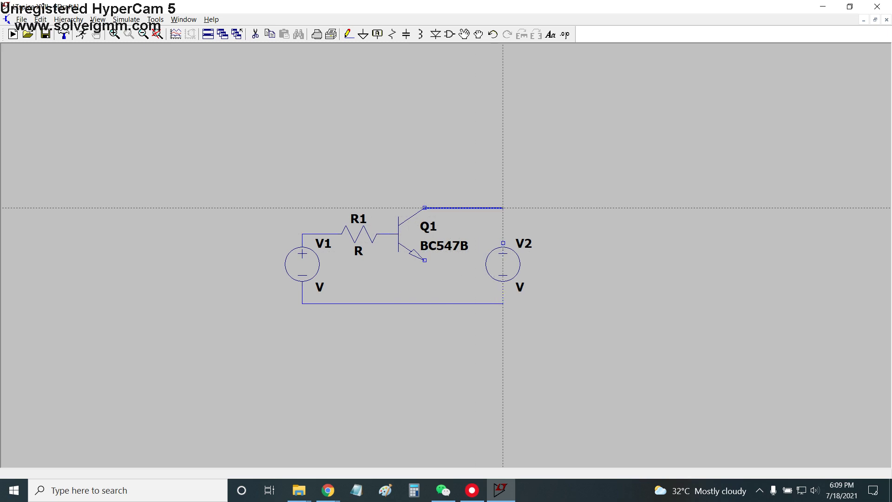
pyautogui.click(503, 243)
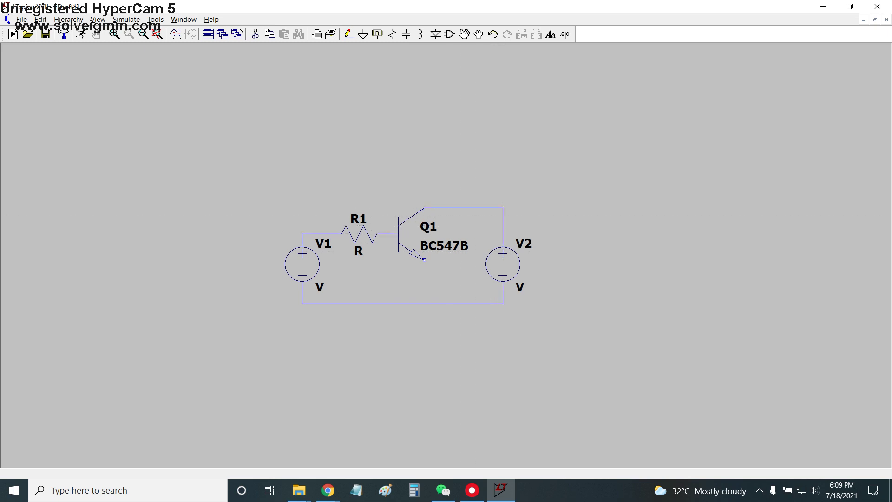
# Wire Q1's emitter down to the common wire joining the two sources' negative terminals.
pyautogui.click(425, 260)
pyautogui.click(424, 304)
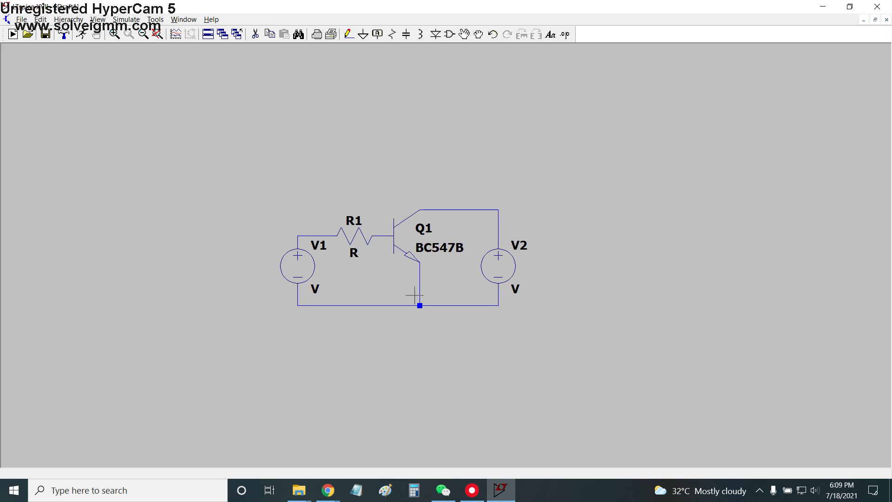
pyautogui.press('Escape')
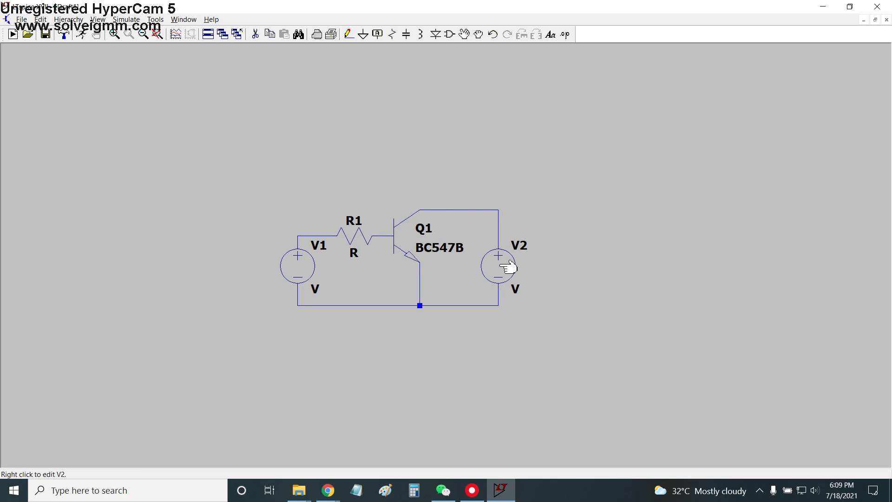
# Rename the collector-side voltage source V2 as Vce through its instance name attribute.
pyautogui.rightClick(510, 267)
pyautogui.click(522, 245)
pyautogui.keyDown('ctrl'); pyautogui.rightClick(509, 268); pyautogui.keyUp('ctrl')
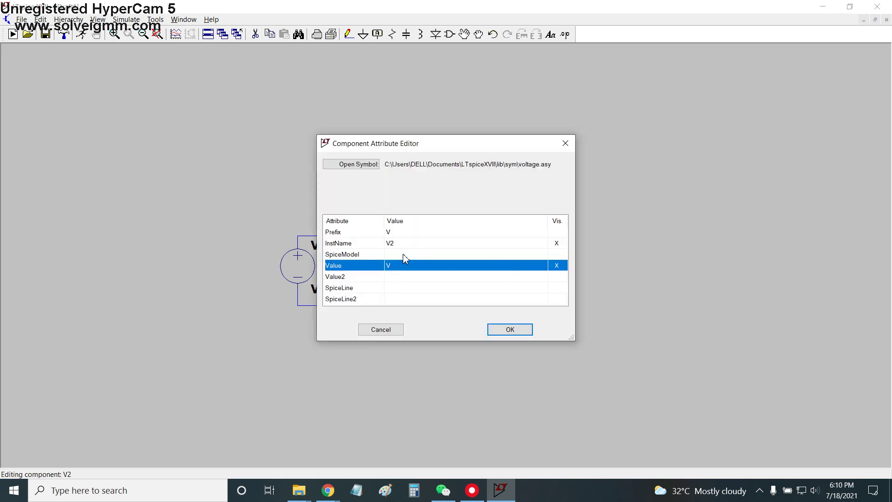
pyautogui.moveTo(411, 144); pyautogui.dragTo(378, 146)
pyautogui.click(367, 248)
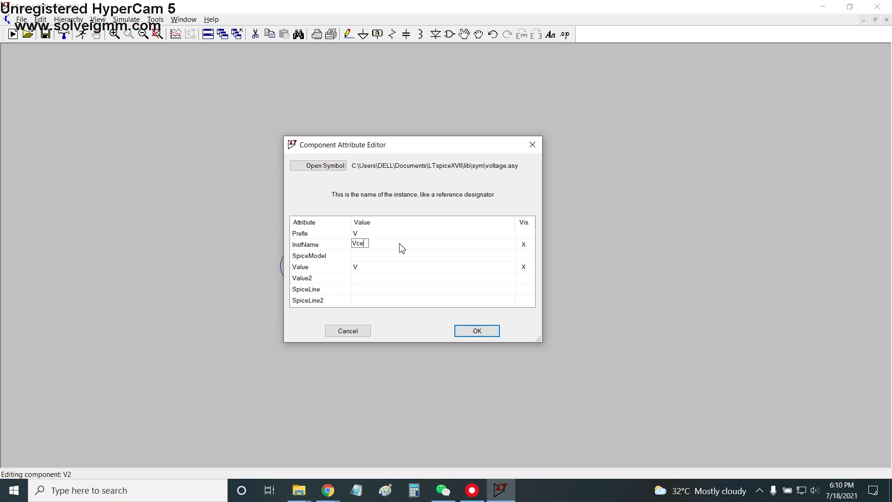
pyautogui.press('Return')
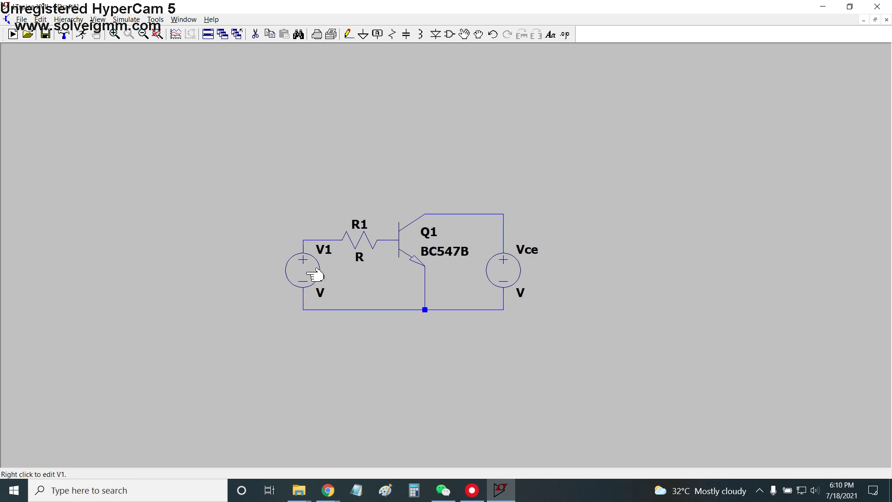
# Rename the base-side voltage source V1 as Vbe through its instance name attribute.
pyautogui.rightClick(315, 275)
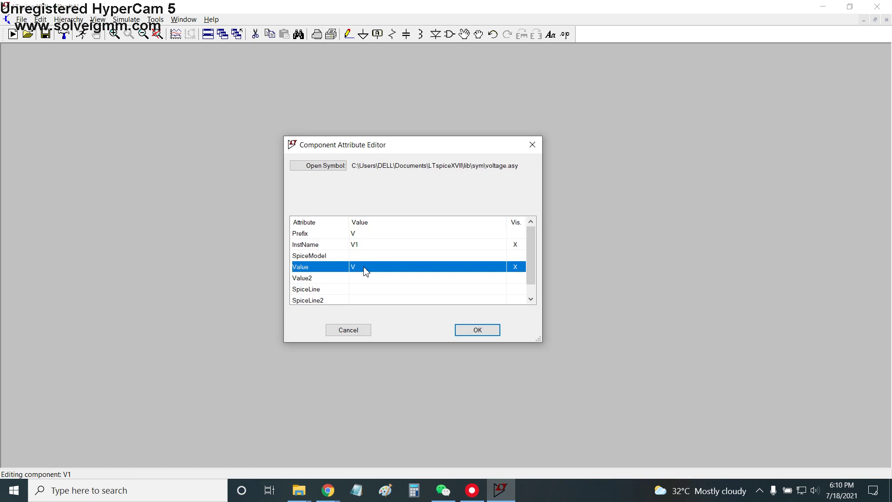
pyautogui.click(363, 245)
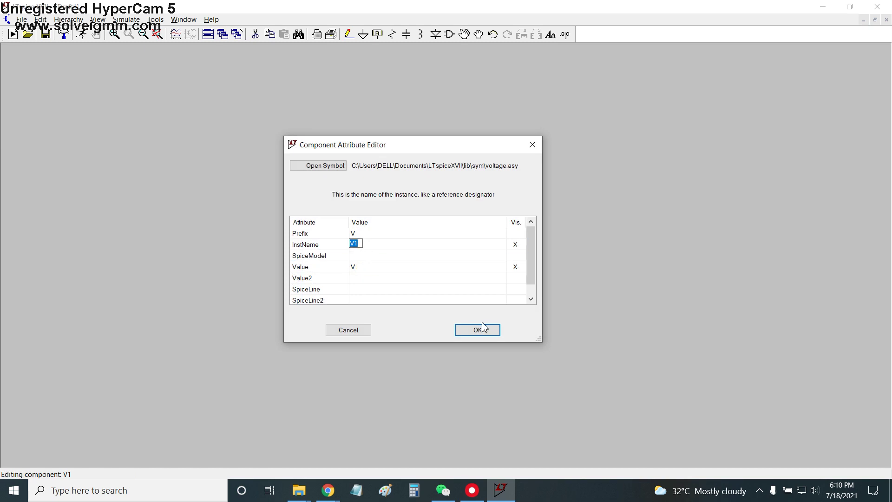
pyautogui.write('Vbe')
pyautogui.click(482, 328)
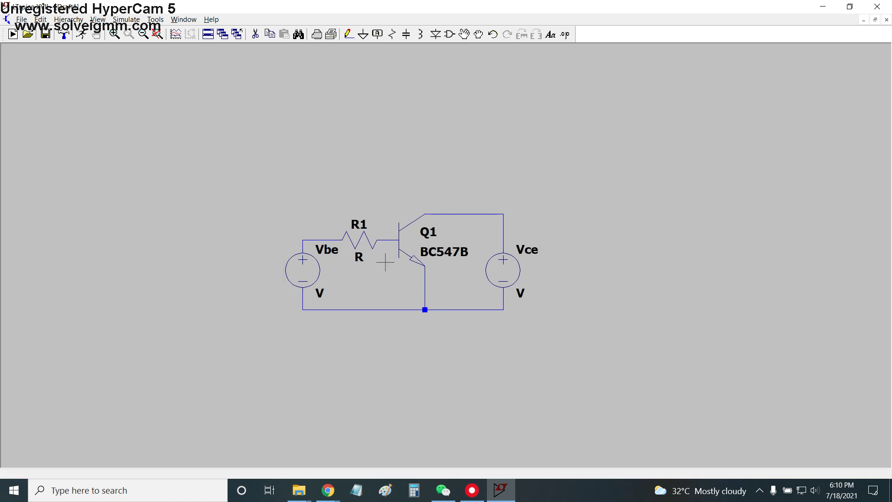
# Switch to the BC546/547 datasheet in Chrome and examine the base-current curves in the Static Characteristic figure.
pyautogui.moveTo(333, 496)
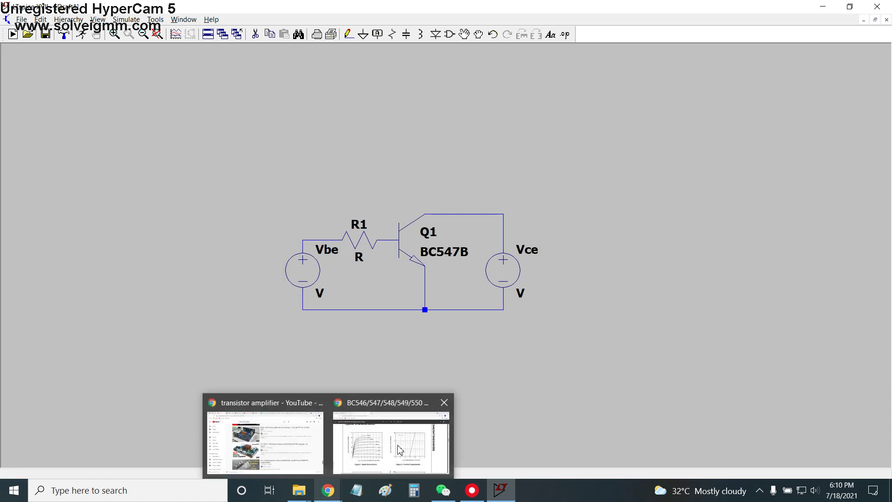
pyautogui.click(411, 440)
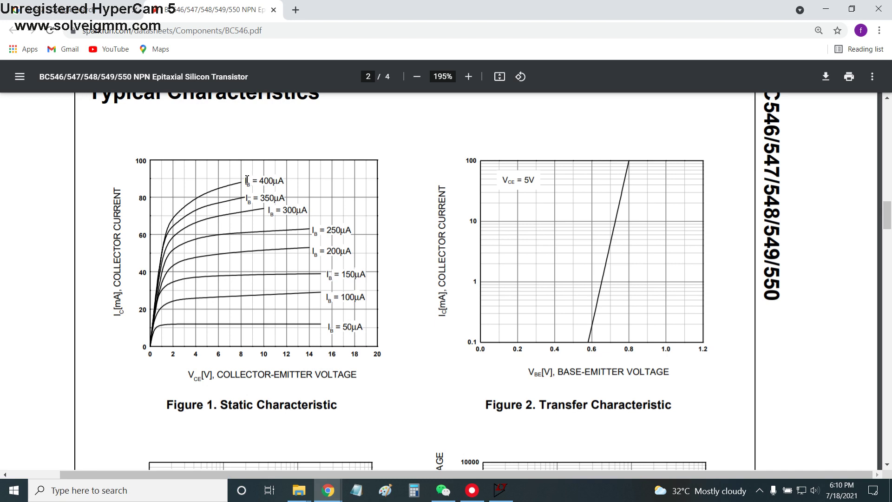
pyautogui.moveTo(246, 180); pyautogui.dragTo(288, 180)
pyautogui.moveTo(345, 327); pyautogui.dragTo(359, 326)
pyautogui.moveTo(254, 180); pyautogui.dragTo(286, 179)
pyautogui.moveTo(337, 327)
pyautogui.mouseDown()
pyautogui.moveTo(371, 330)
pyautogui.moveTo(329, 325)
pyautogui.mouseUp()
pyautogui.click(355, 354)
# Switch from the datasheet back to the Draft1 schematic in LTspice.
pyautogui.moveTo(501, 496)
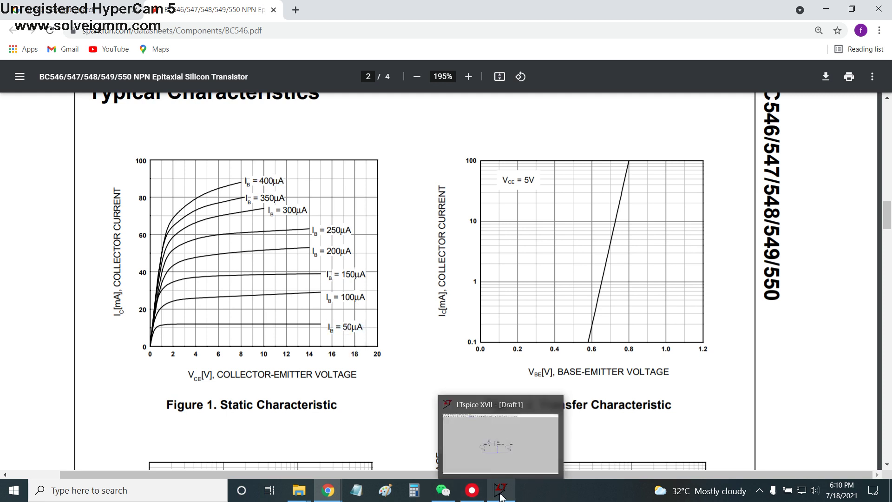
pyautogui.click(515, 465)
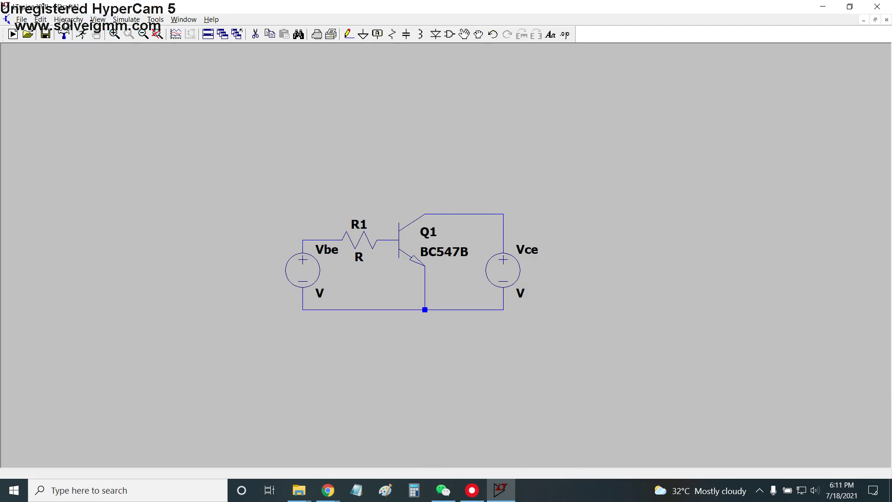
pyautogui.click(127, 19)
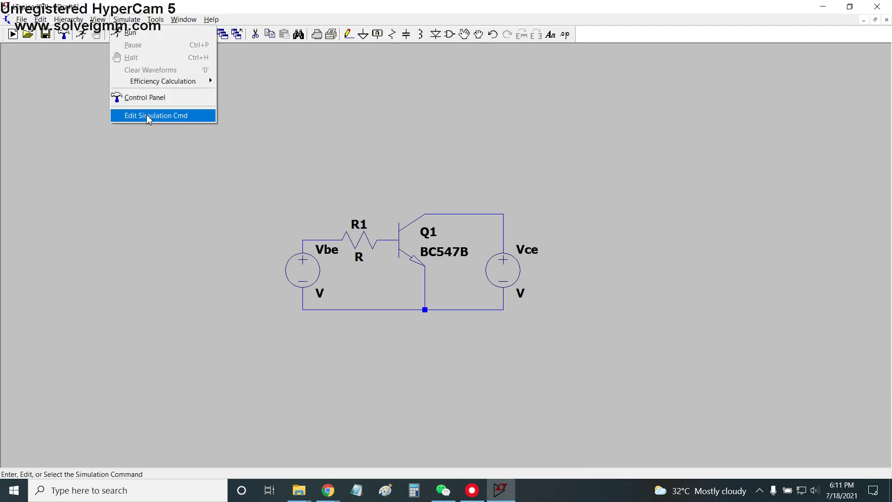
pyautogui.click(185, 118)
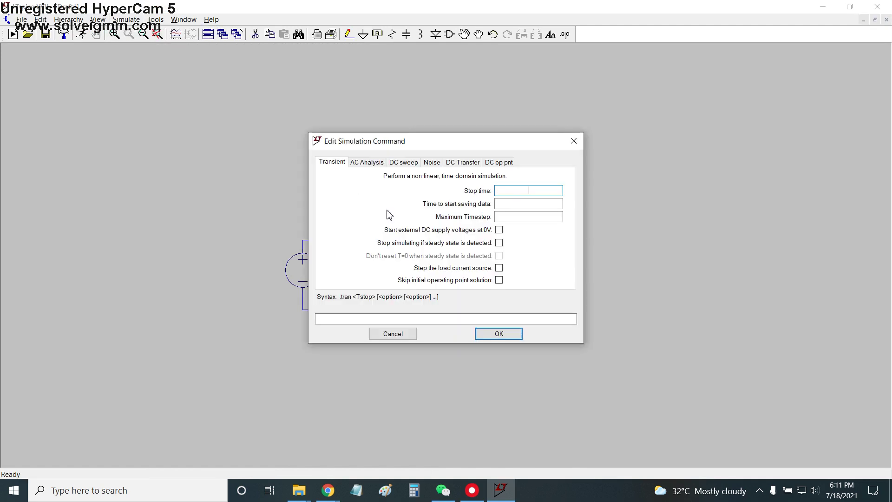
pyautogui.moveTo(389, 144); pyautogui.dragTo(373, 146)
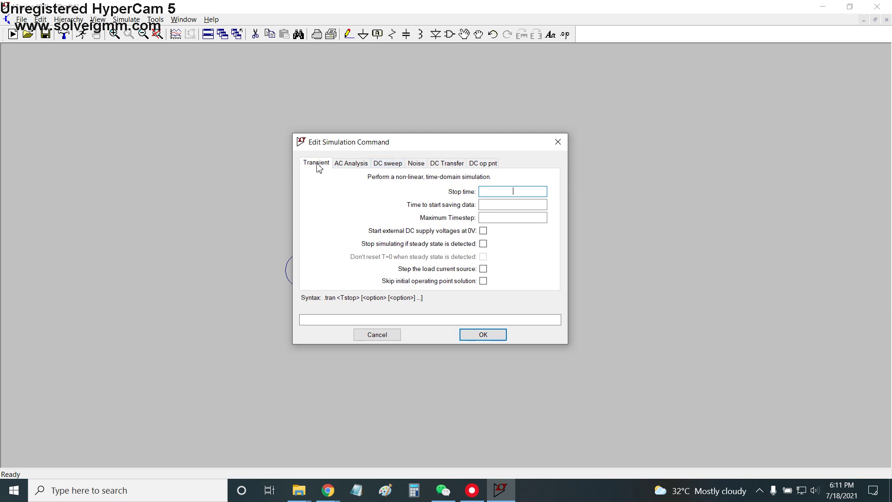
pyautogui.click(389, 165)
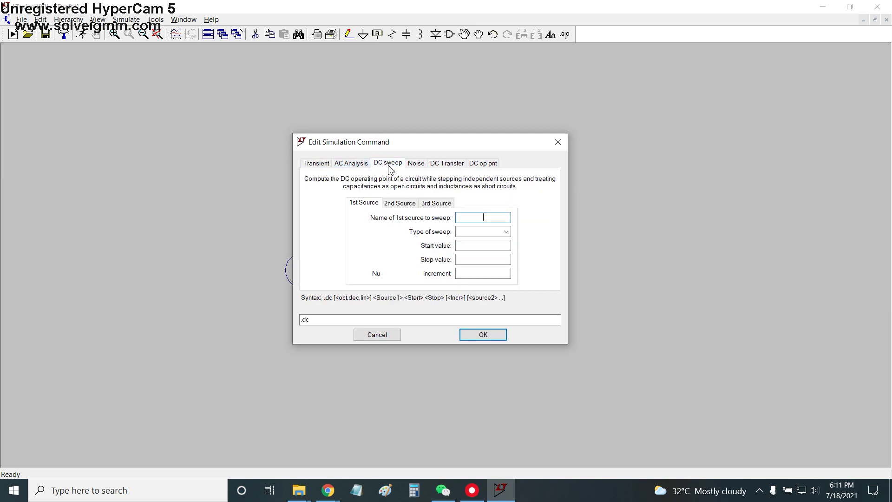
pyautogui.moveTo(383, 147); pyautogui.dragTo(343, 165)
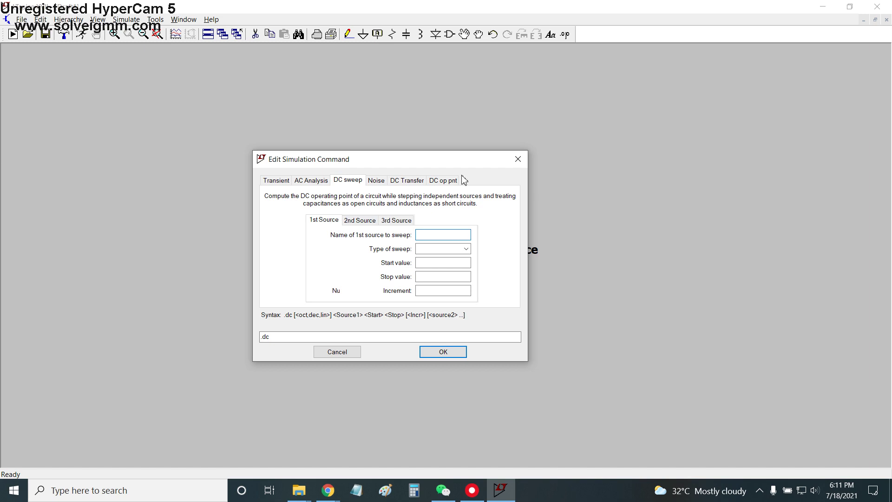
pyautogui.moveTo(460, 164); pyautogui.dragTo(483, 171)
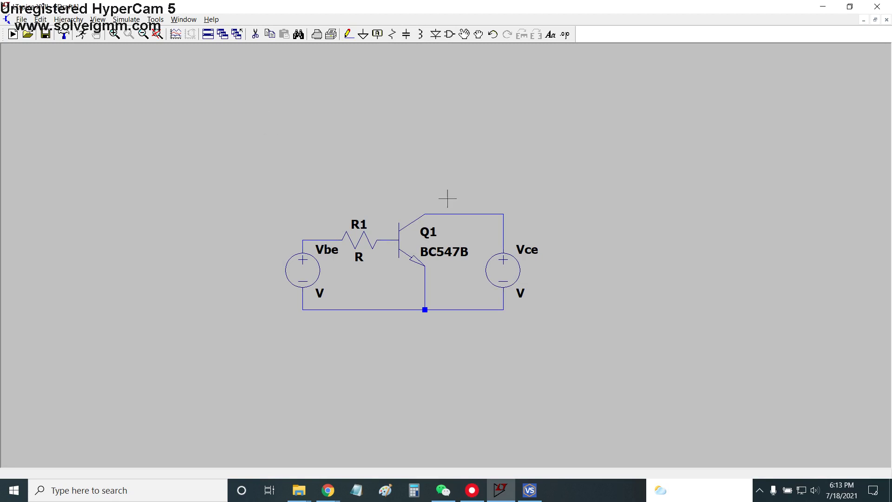
pyautogui.moveTo(436, 202); pyautogui.dragTo(428, 200)
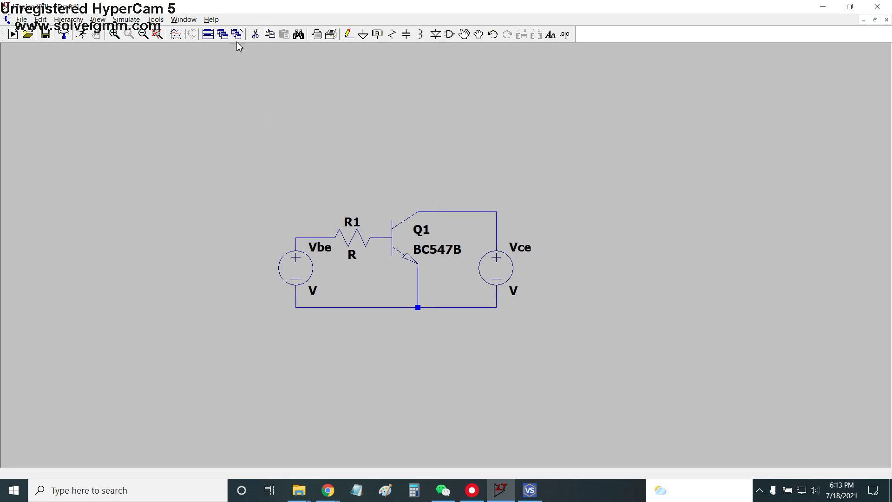
pyautogui.click(120, 19)
pyautogui.click(139, 117)
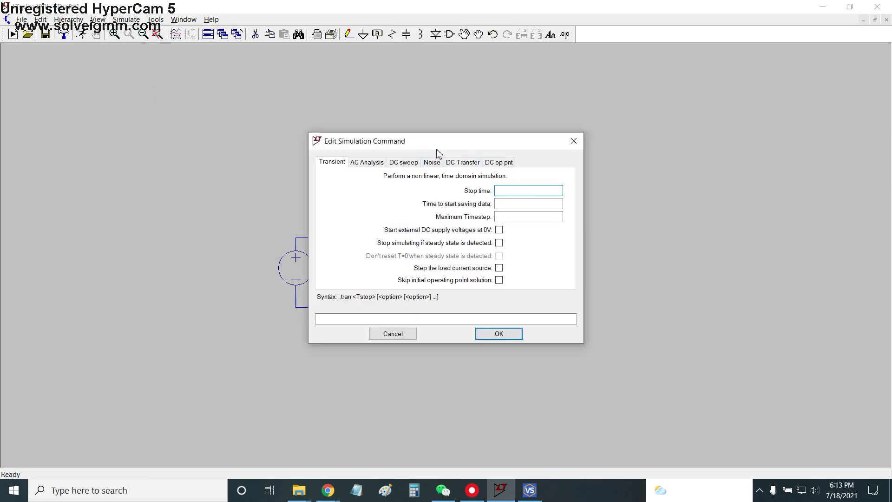
pyautogui.click(403, 162)
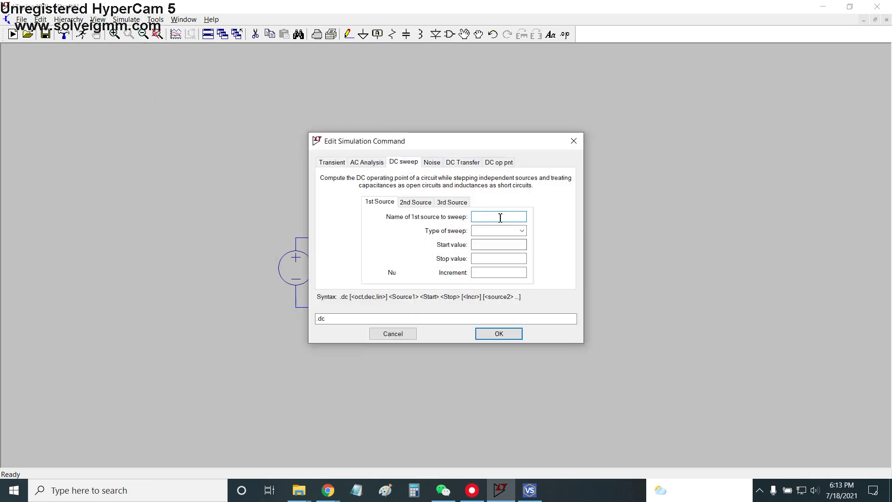
pyautogui.write('Vbe')
pyautogui.click(513, 232)
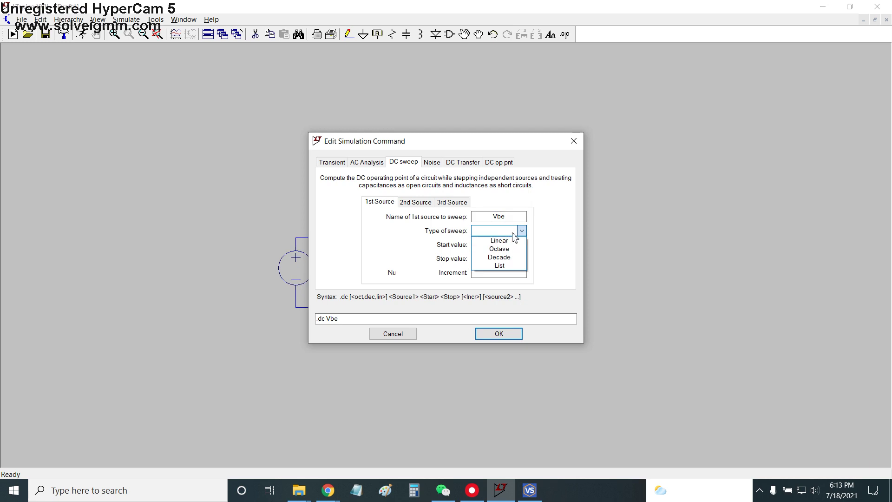
pyautogui.click(501, 241)
pyautogui.click(507, 245)
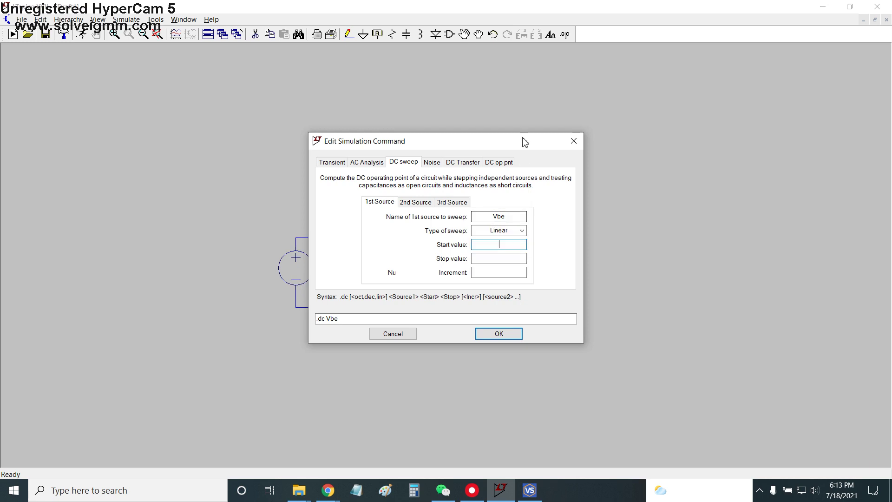
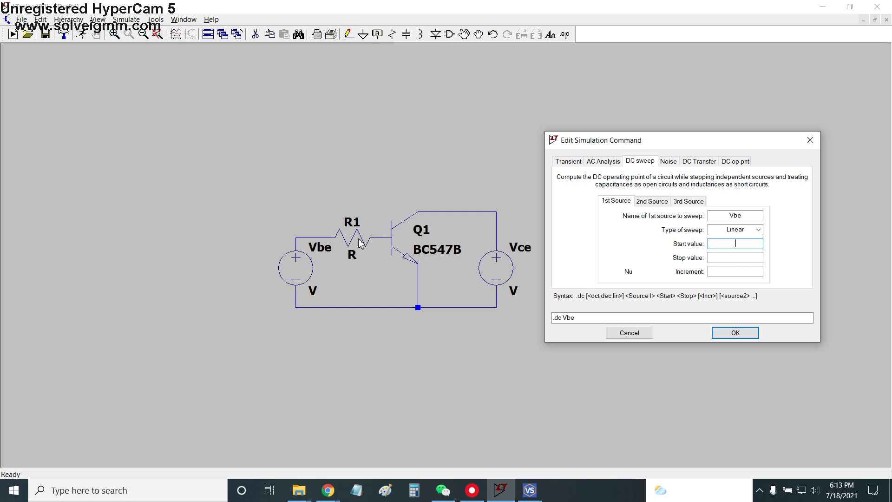
# Check the lowest base-current curve, IB = 50 µA, in the Chrome datasheet and return to LTspice.
pyautogui.hotkey('alt', 'Tab')
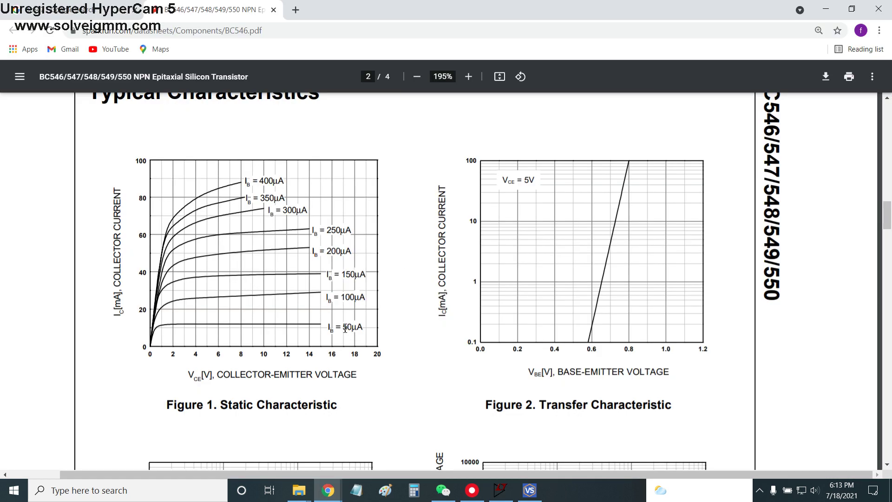
pyautogui.moveTo(345, 329); pyautogui.dragTo(367, 328)
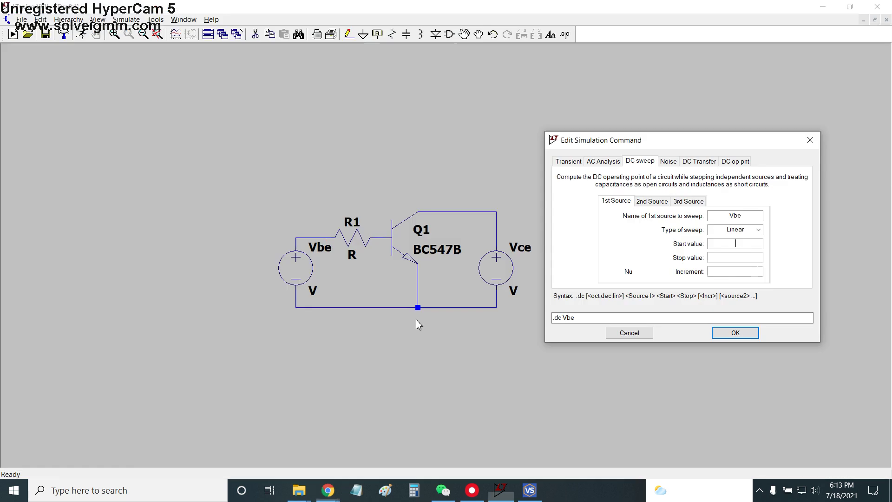
pyautogui.hotkey('alt', 'Tab')
pyautogui.moveTo(645, 149); pyautogui.dragTo(642, 147)
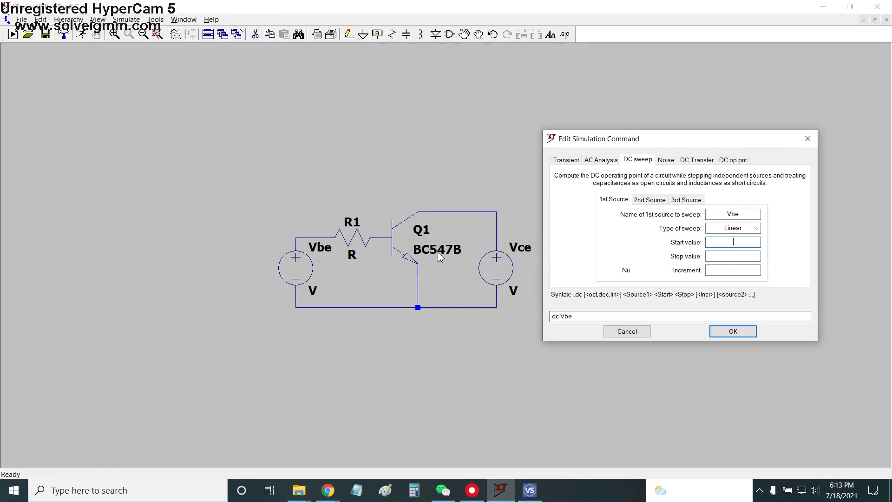
# Leave the simulation command settings and set resistor R1's resistance to 10k.
pyautogui.press('Return')
pyautogui.rightClick(353, 237)
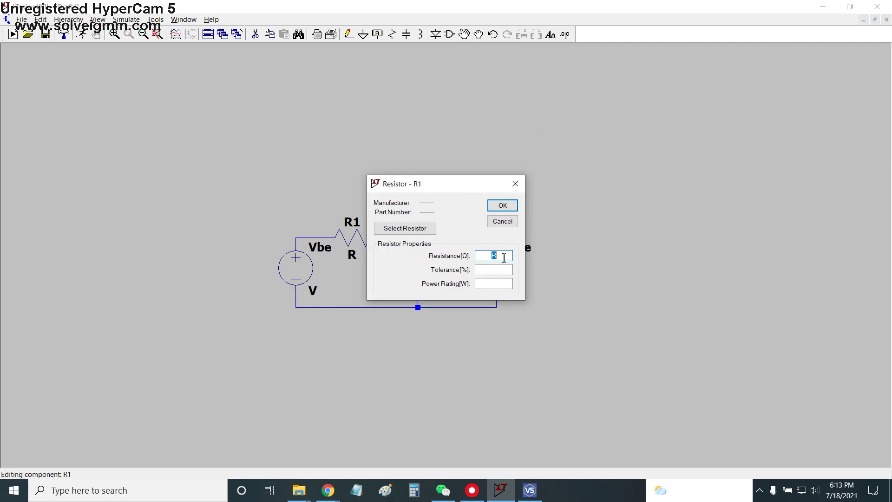
pyautogui.write('10k')
pyautogui.press('Return')
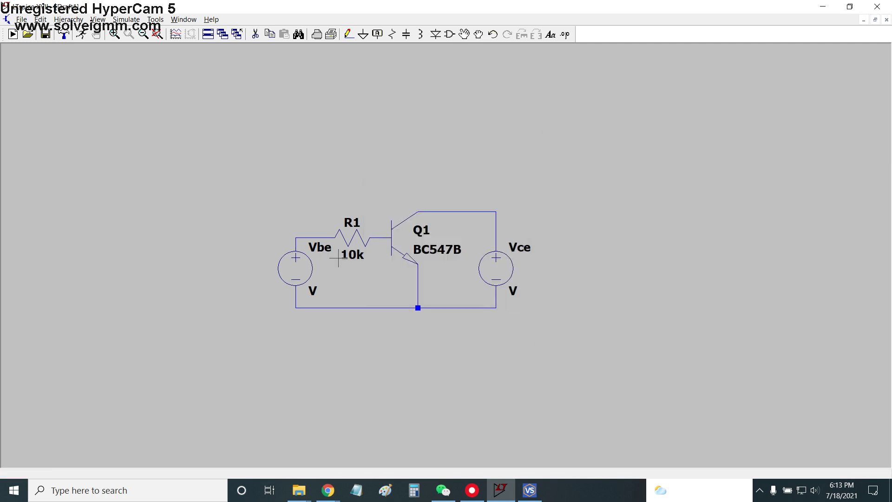
# Open Notepad and write the formula "Vbe = Ib x Rb" on the first line.
pyautogui.click(356, 490)
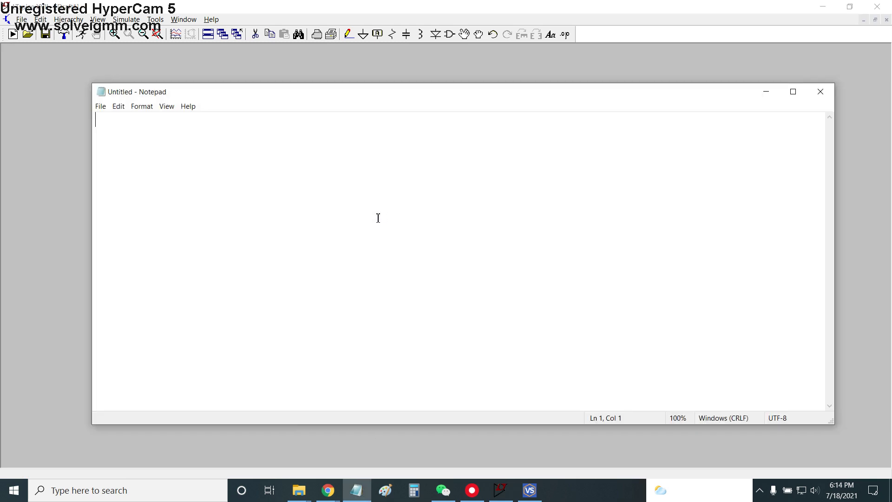
pyautogui.write('Vbe = I')
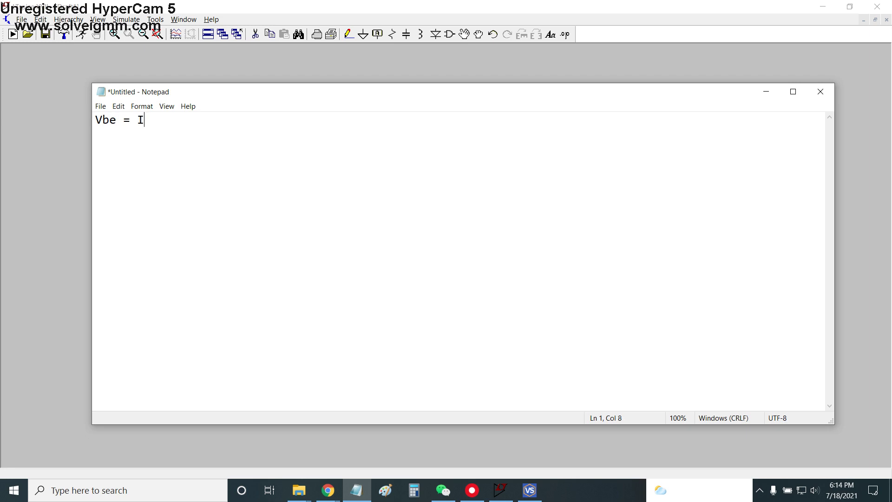
pyautogui.write(' x R')
pyautogui.write('b')
pyautogui.moveTo(249, 94); pyautogui.dragTo(271, 104)
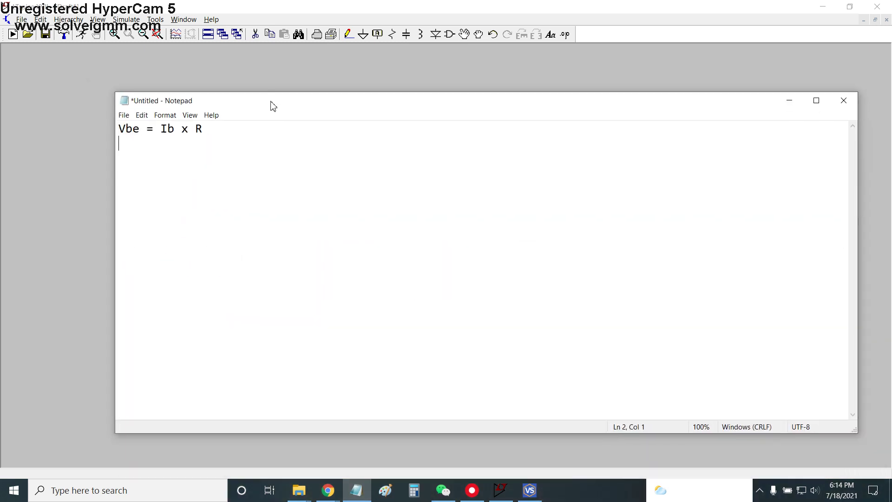
pyautogui.click(202, 128)
pyautogui.write('b')
pyautogui.click(193, 144)
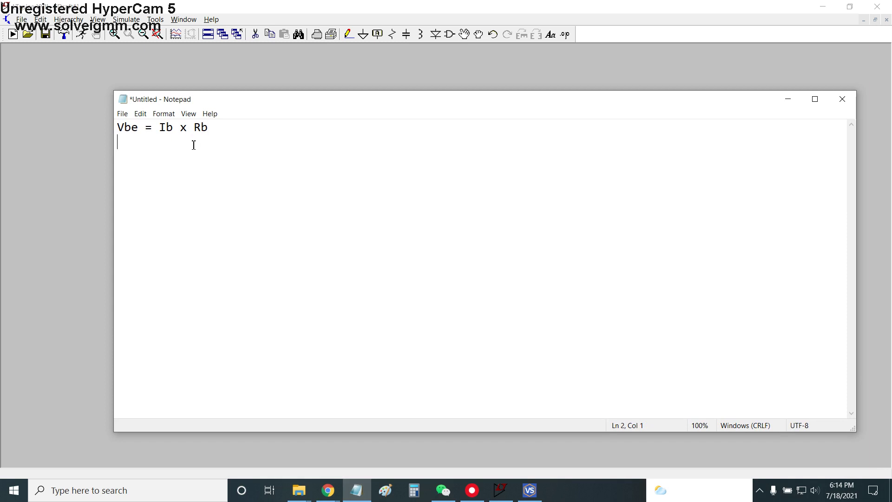
# Add the calculation "50uA x 10k = 500mV" on the line below the formula.
pyautogui.moveTo(271, 99); pyautogui.dragTo(266, 107)
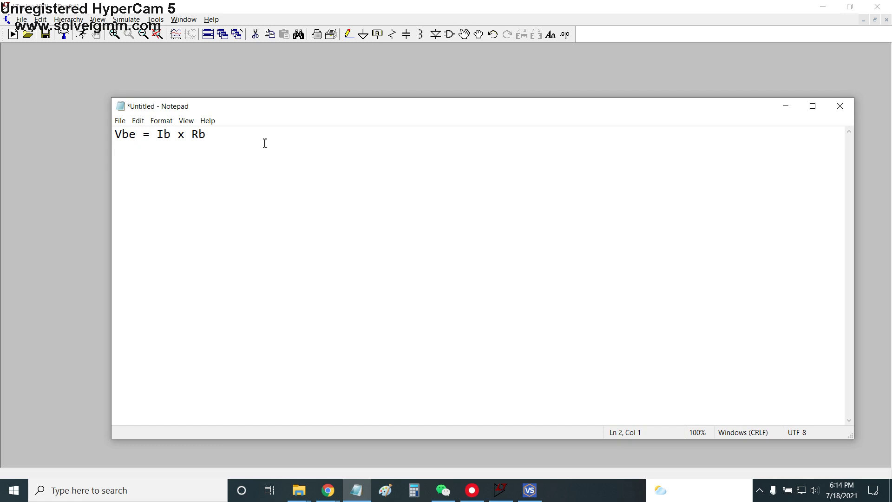
pyautogui.write('50uA x')
pyautogui.moveTo(219, 110); pyautogui.dragTo(213, 115)
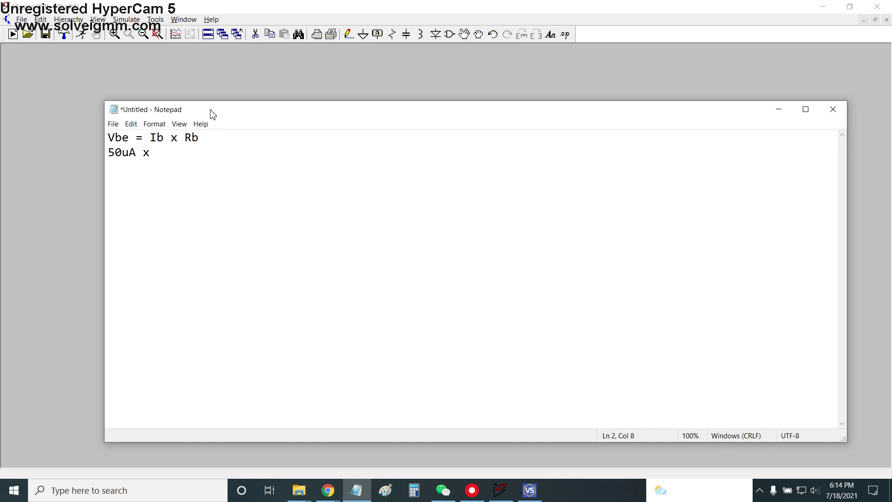
pyautogui.write('10k =')
pyautogui.write('500mV')
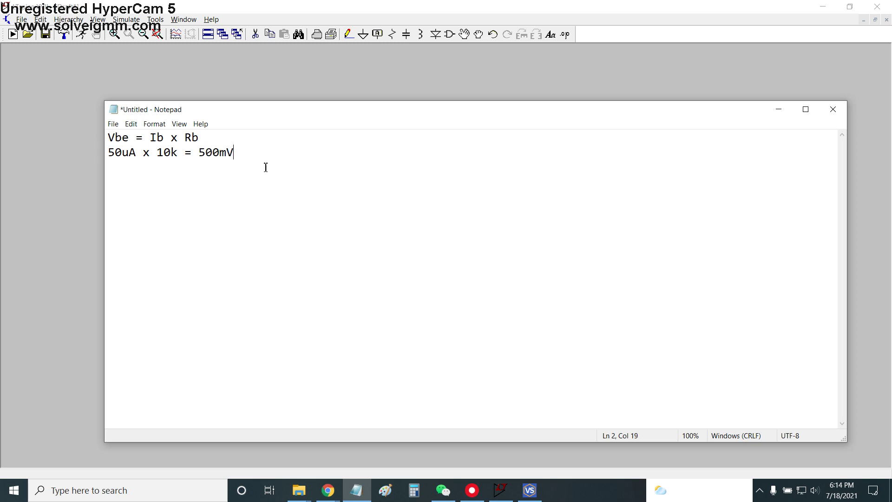
pyautogui.moveTo(234, 153); pyautogui.dragTo(206, 153)
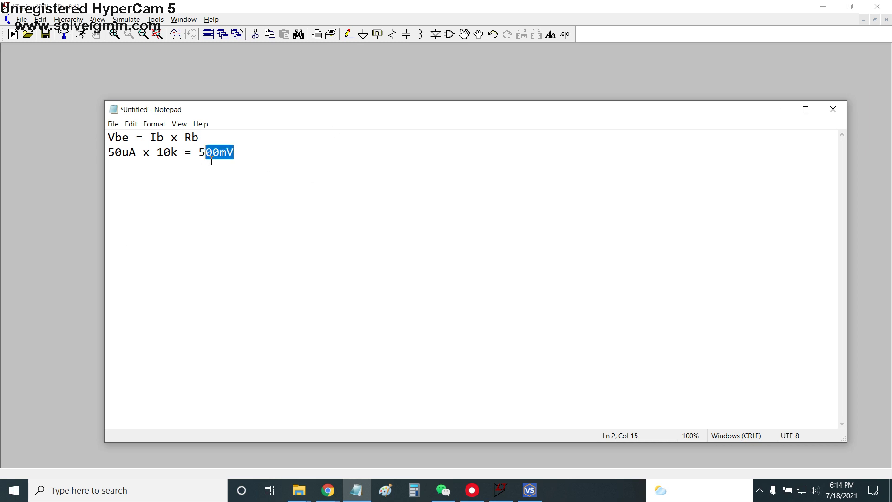
# Switch back to LTspice and set the DC value of voltage source Vbe to 500m.
pyautogui.hotkey('alt', 'Tab')
pyautogui.rightClick(326, 266)
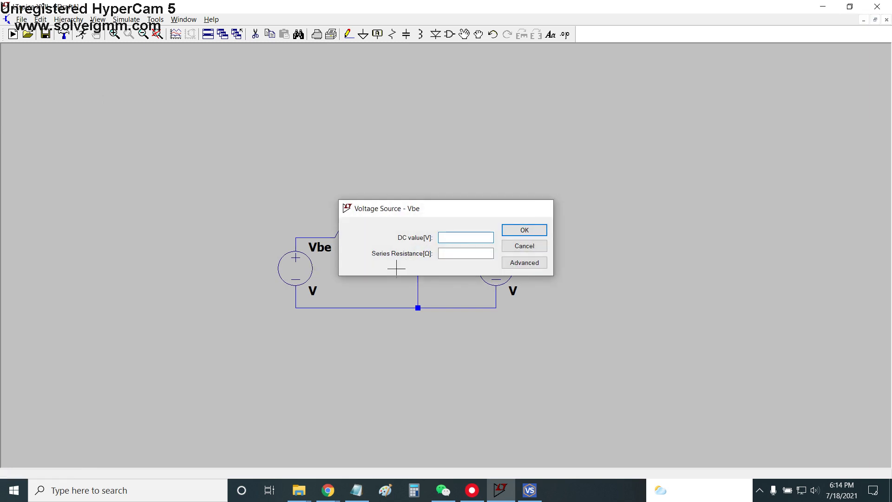
pyautogui.press('Escape')
pyautogui.rightClick(314, 259)
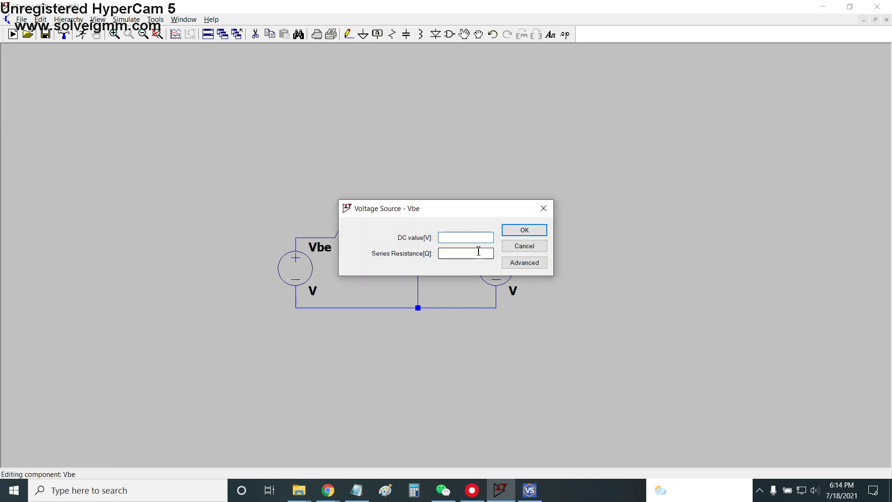
pyautogui.write('500m')
pyautogui.press('Return')
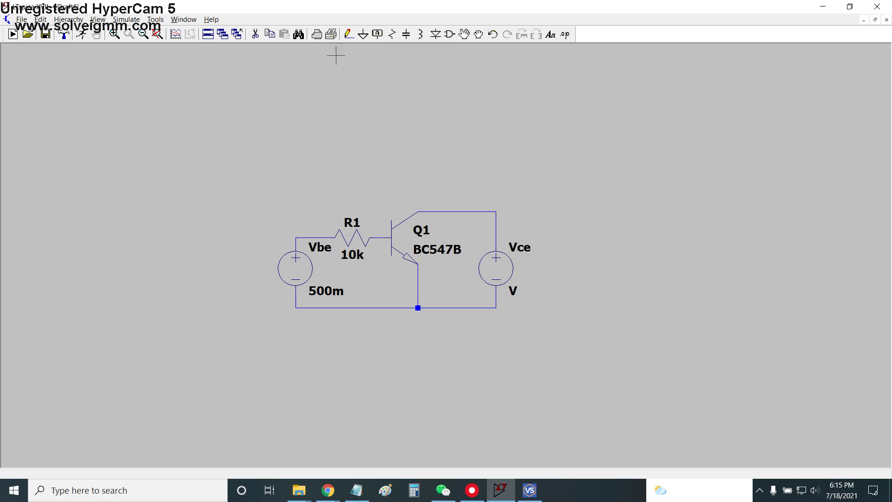
# Open the simulation command settings and define a linear DC sweep of first source Vbe with start value 500m.
pyautogui.click(126, 19)
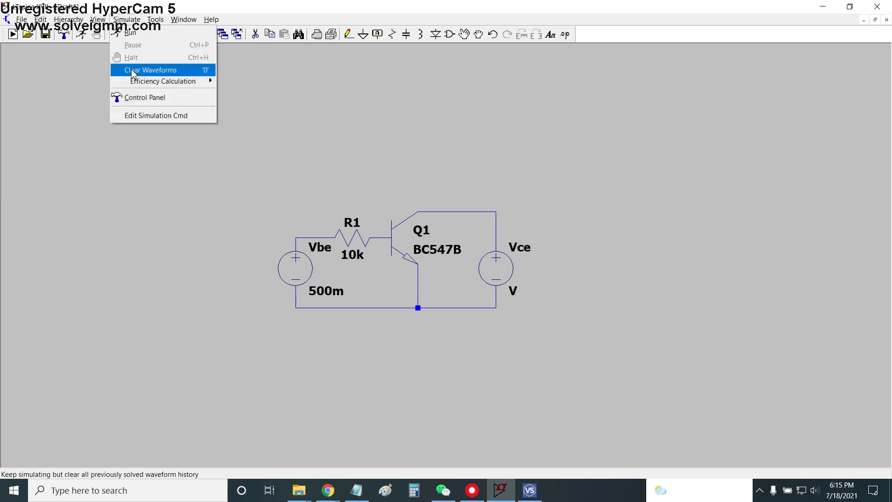
pyautogui.click(148, 116)
pyautogui.click(410, 162)
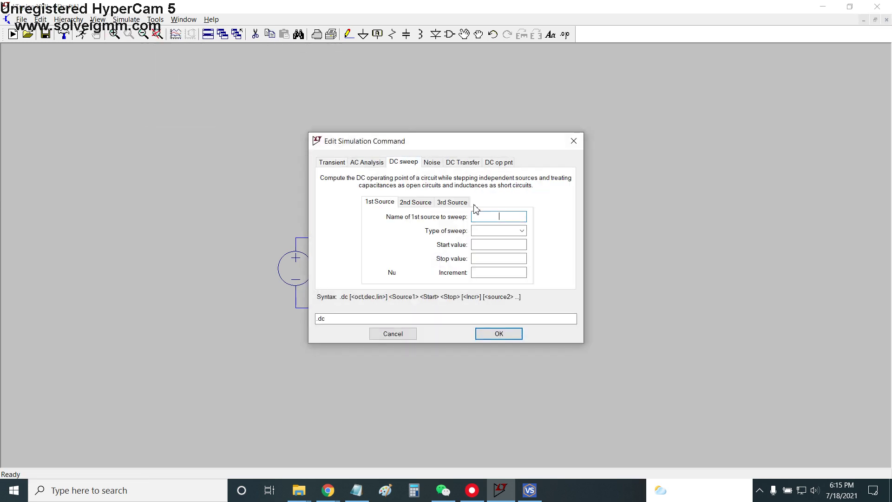
pyautogui.write('Vbe')
pyautogui.click(515, 231)
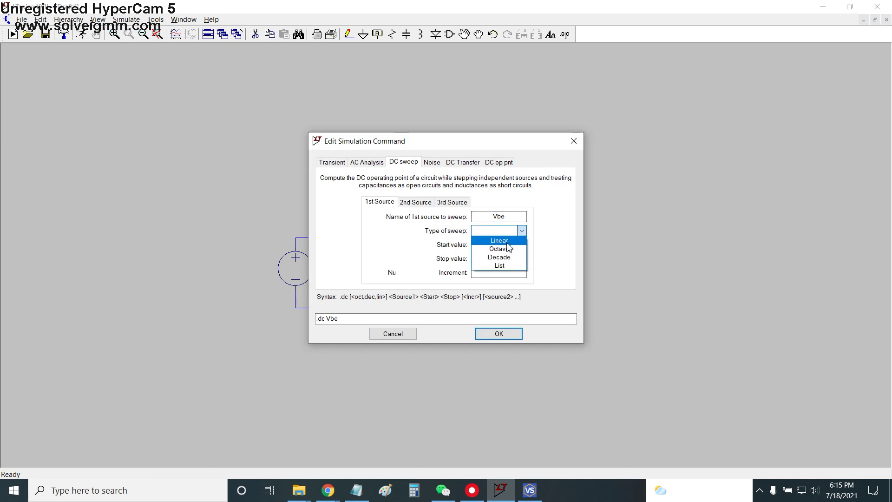
pyautogui.click(500, 237)
pyautogui.press('Tab')
pyautogui.write('500')
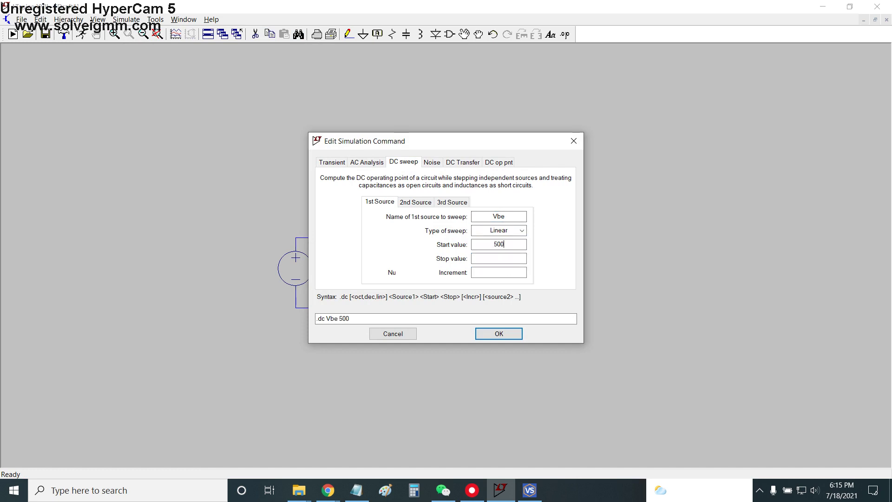
pyautogui.write('m')
pyautogui.press('Tab')
pyautogui.moveTo(498, 145); pyautogui.dragTo(503, 141)
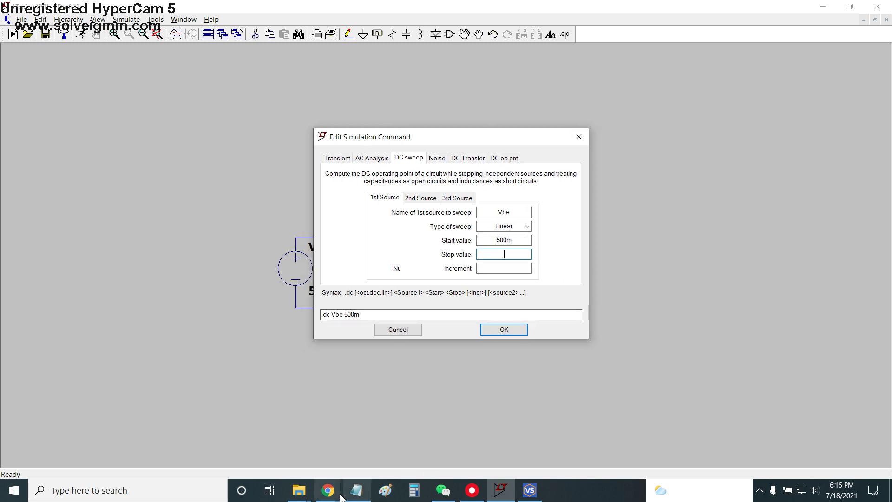
# Check the datasheet's highest base-current curve in Chrome and add "400uA x 10k = 4000mV" to the Notepad calculations.
pyautogui.moveTo(356, 493)
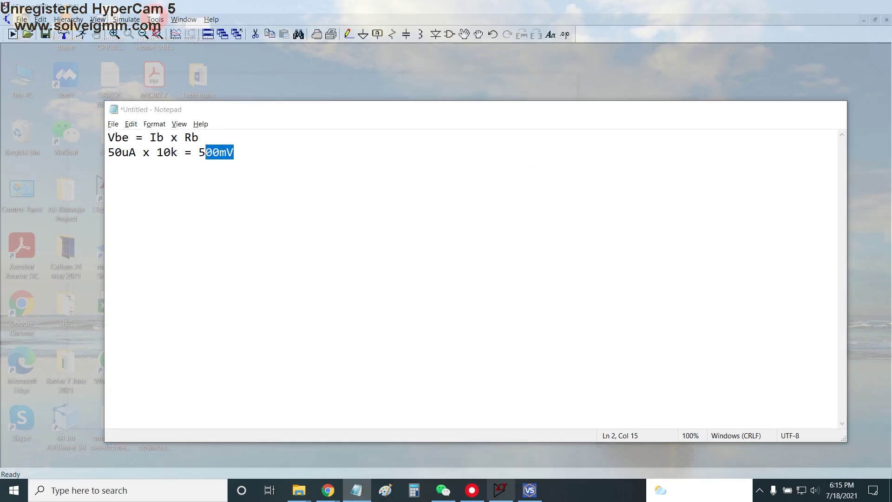
pyautogui.click(366, 454)
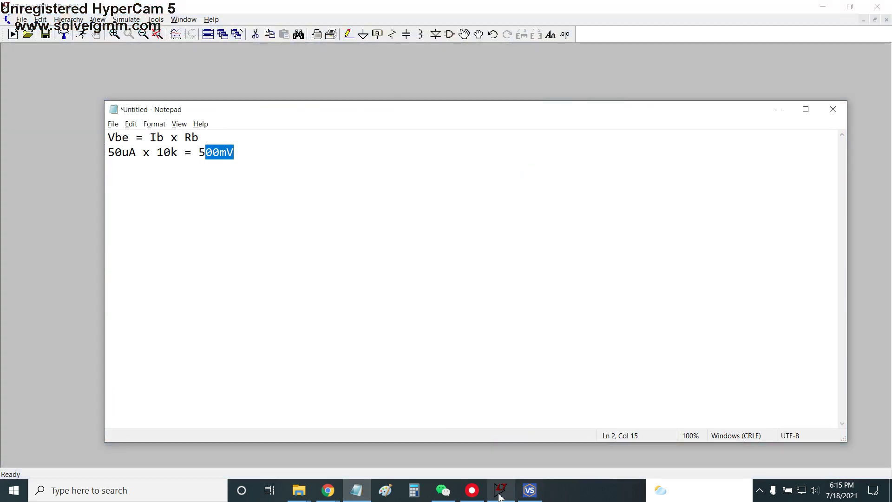
pyautogui.moveTo(327, 493)
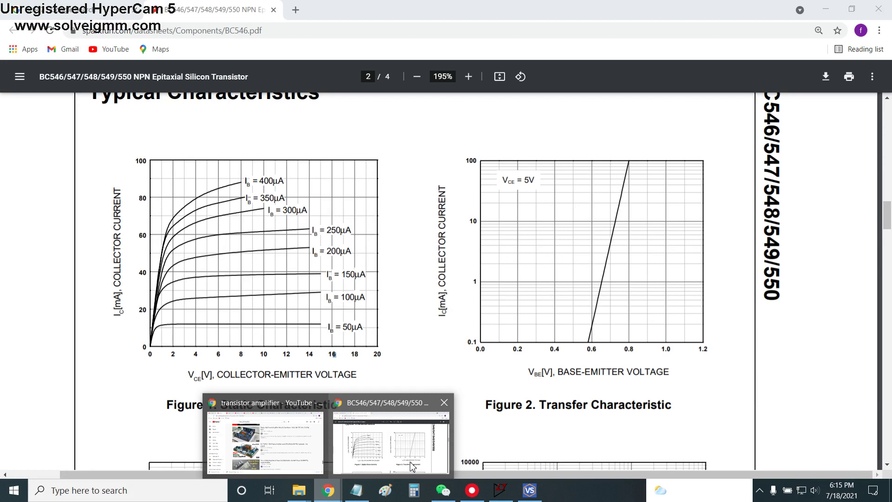
pyautogui.click(391, 434)
pyautogui.moveTo(254, 182); pyautogui.dragTo(285, 182)
pyautogui.click(356, 490)
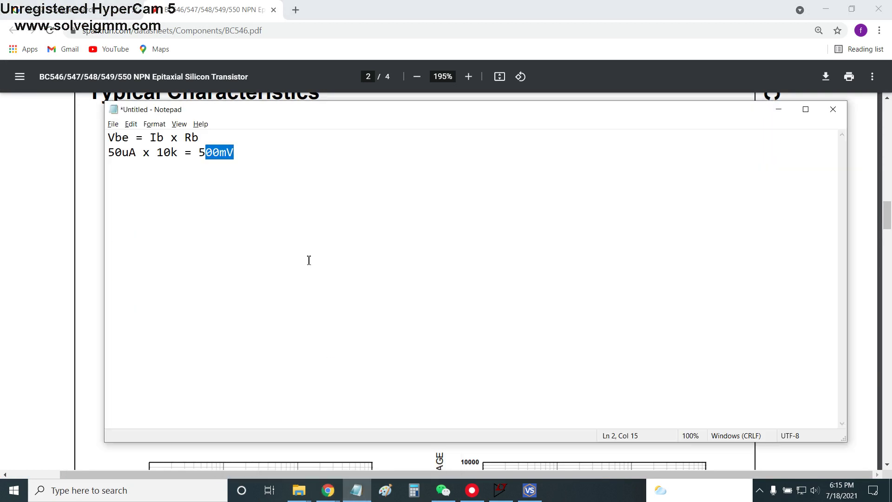
pyautogui.click(281, 147)
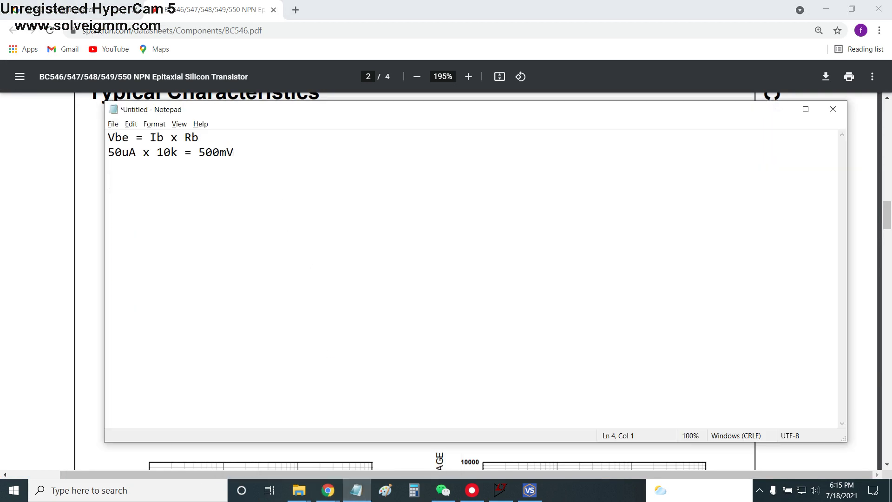
pyautogui.write('400uA x 10k =')
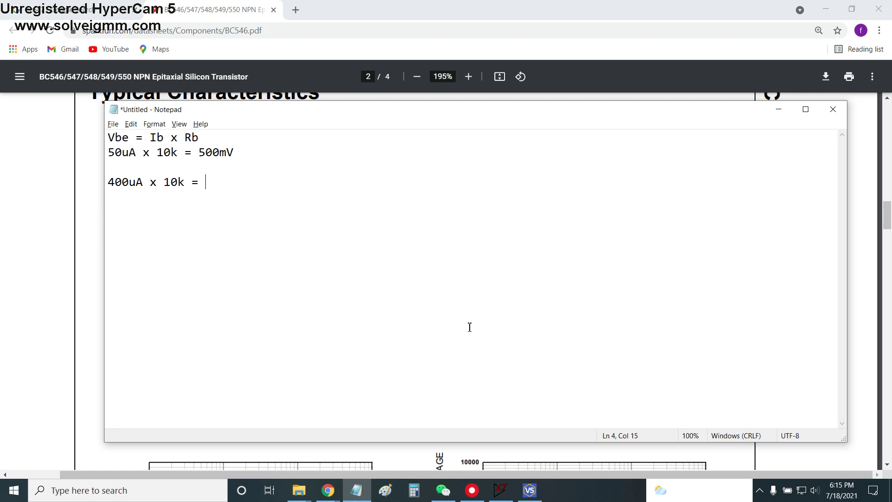
pyautogui.write('4000mV')
pyautogui.press('Return')
pyautogui.click(356, 490)
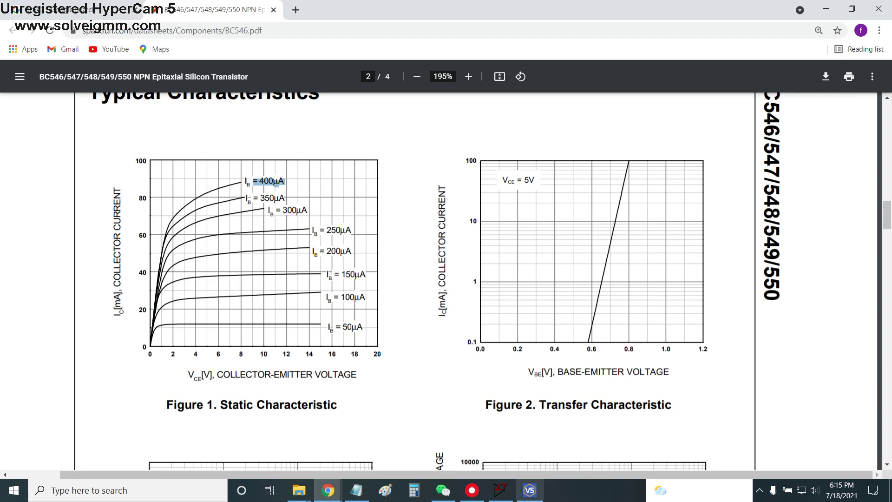
# Switch back to LTspice and set the Vbe sweep's stop value to 4000m and increment to 500m.
pyautogui.click(500, 492)
pyautogui.click(511, 254)
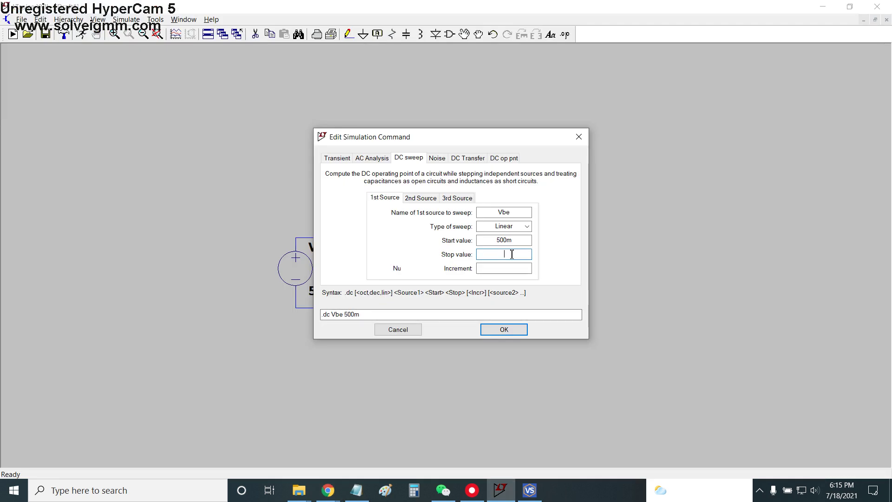
pyautogui.write('4000mV')
pyautogui.press('BackSpace')
pyautogui.press('Tab')
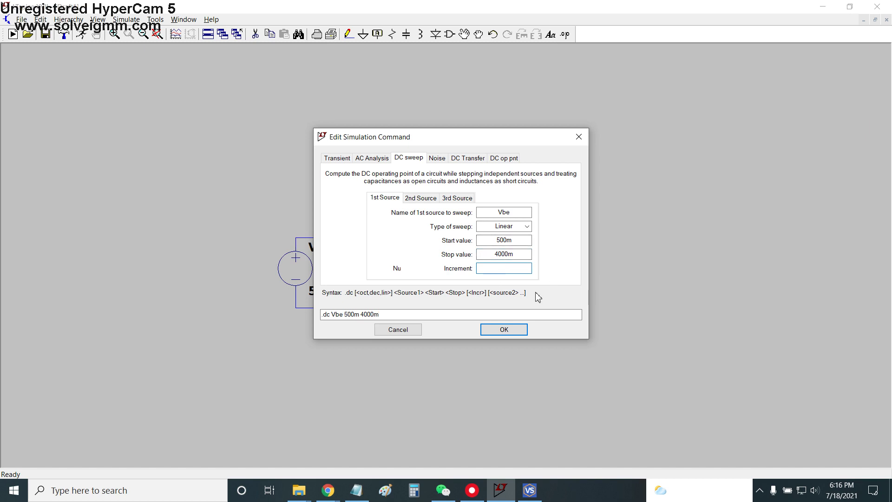
pyautogui.write('500m')
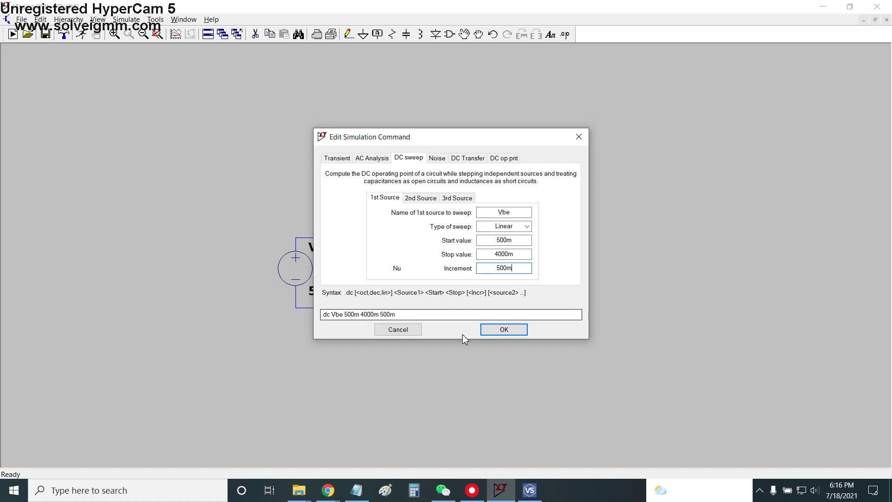
# Compare the base-current spacing of the datasheet's static characteristic curves with the Vbe sweep's start value and increment.
pyautogui.moveTo(328, 490)
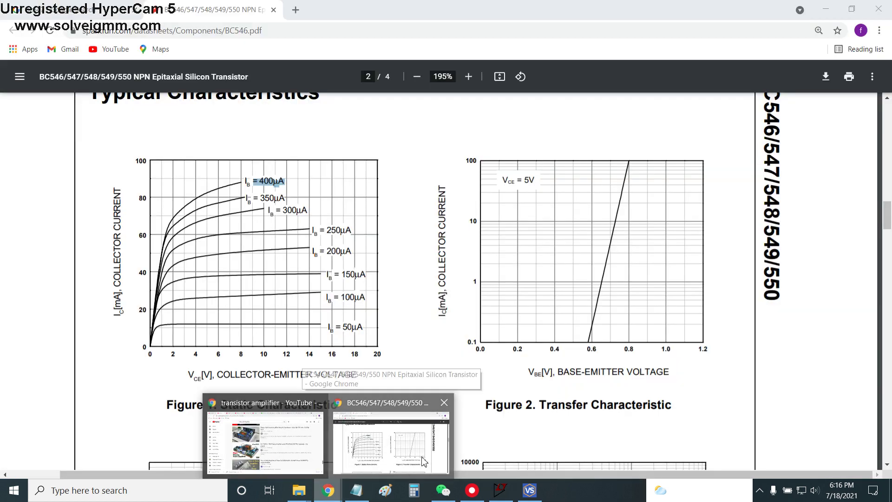
pyautogui.click(422, 461)
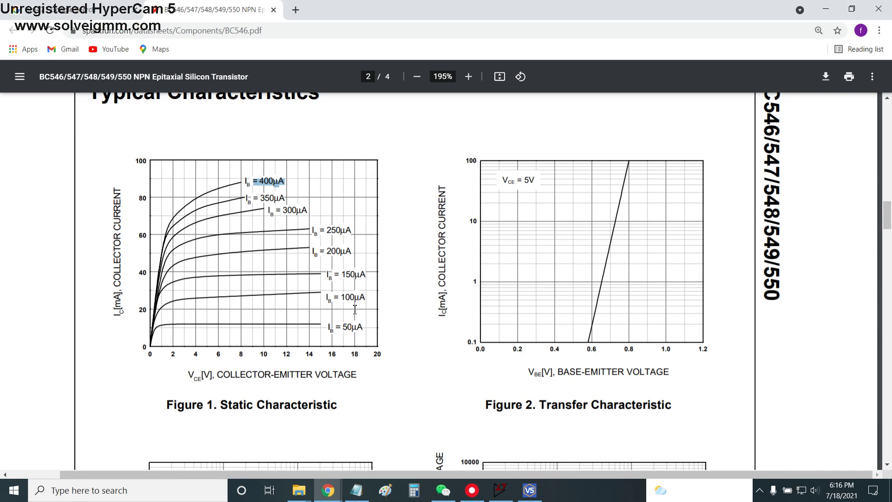
pyautogui.hotkey('alt', 'Tab')
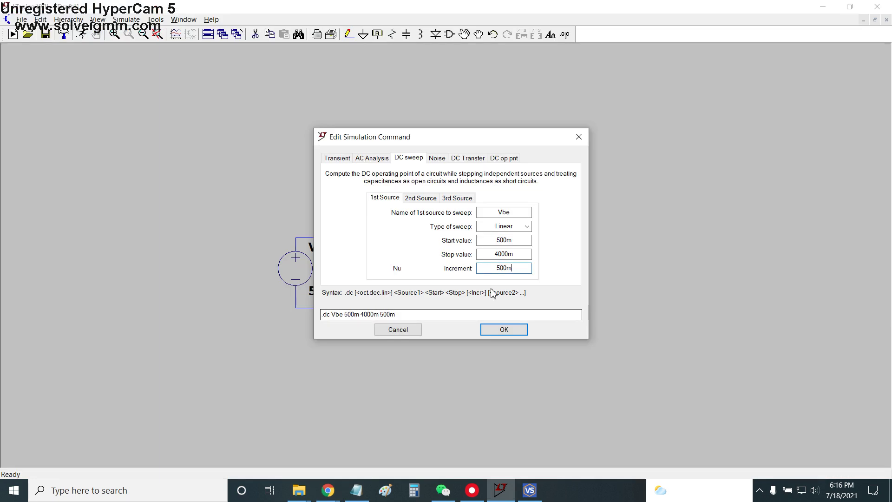
pyautogui.doubleClick(501, 268)
pyautogui.doubleClick(514, 242)
pyautogui.click(517, 242)
pyautogui.doubleClick(517, 243)
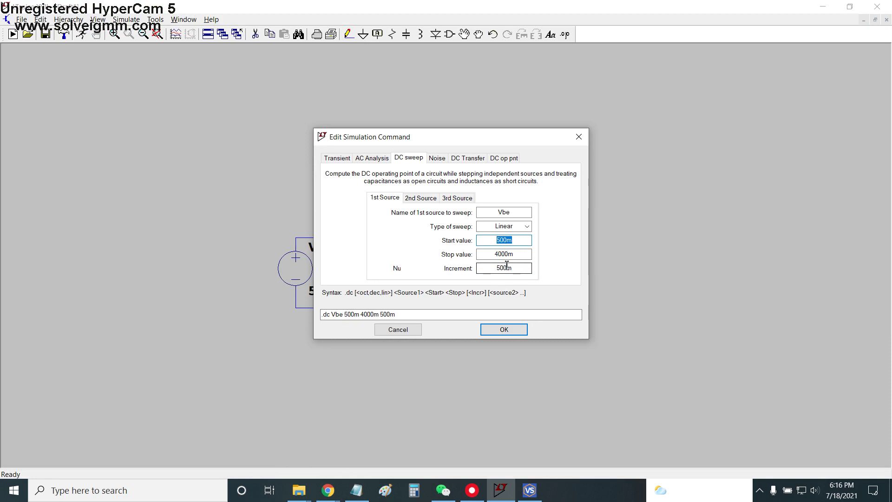
pyautogui.doubleClick(510, 269)
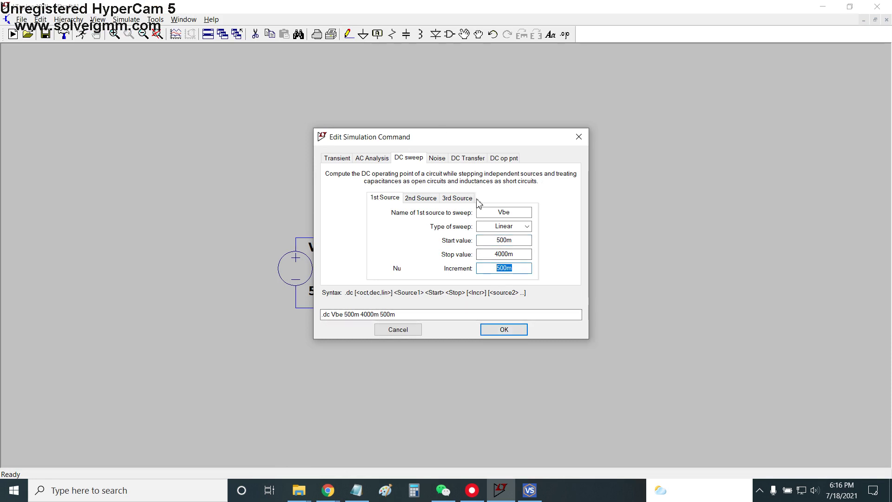
# Define Vce as the second source of the DC sweep, with a linear sweep starting at 0.
pyautogui.click(422, 203)
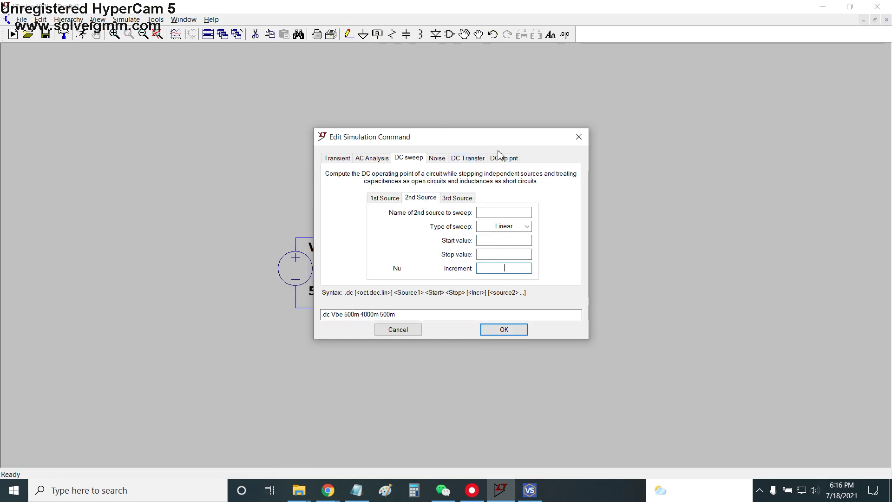
pyautogui.moveTo(517, 144); pyautogui.dragTo(751, 121)
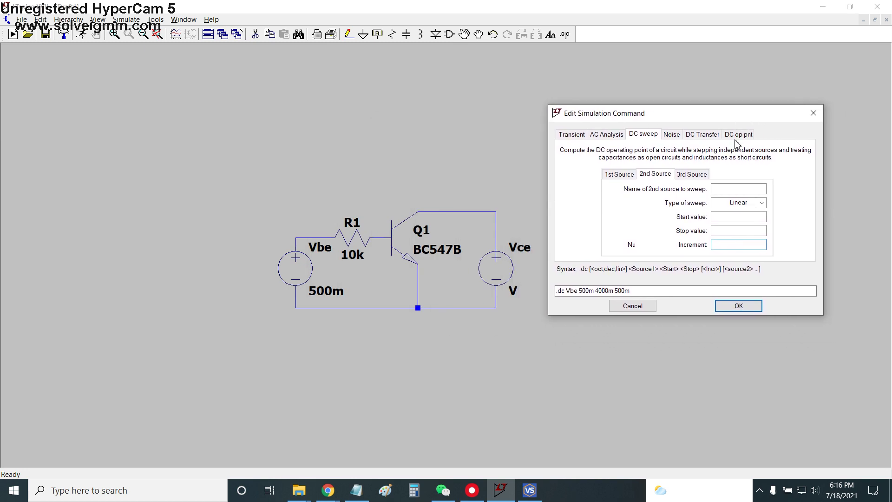
pyautogui.click(733, 188)
pyautogui.write('Vce')
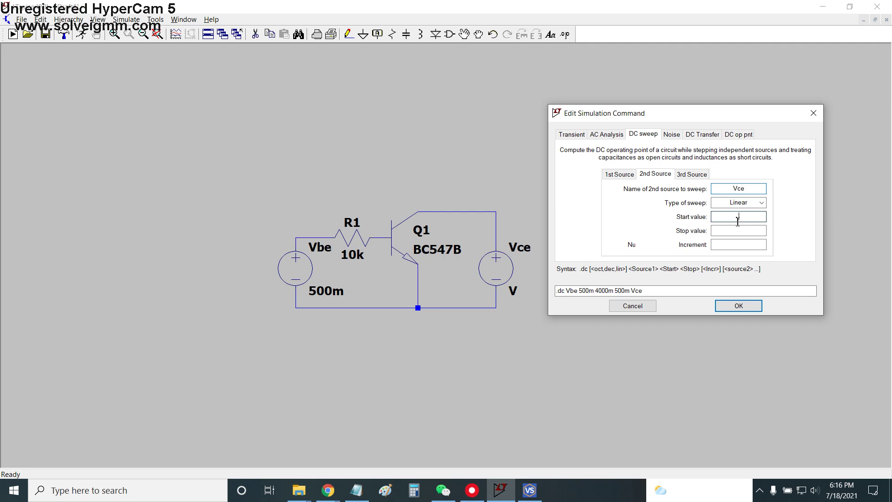
pyautogui.click(739, 218)
pyautogui.write('0')
# Following the datasheet's collector-emitter voltage axis, set the Vce sweep's stop value to 20 and increment to 2.
pyautogui.click(328, 490)
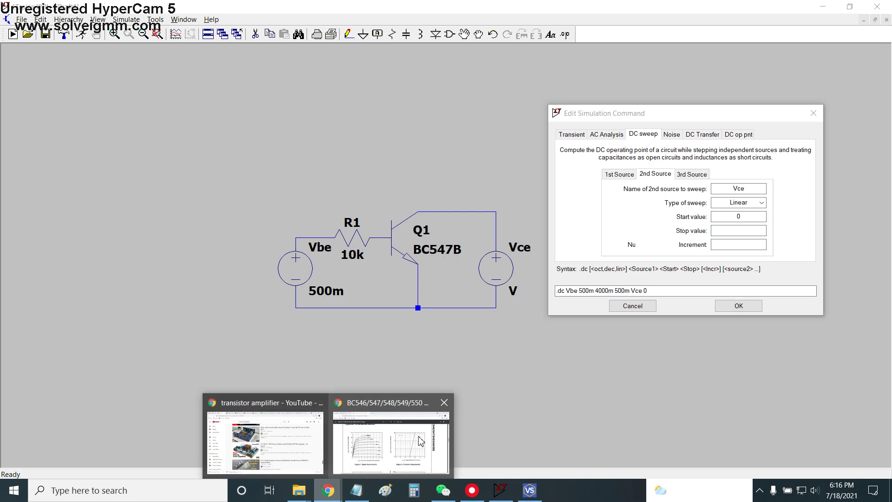
pyautogui.click(421, 440)
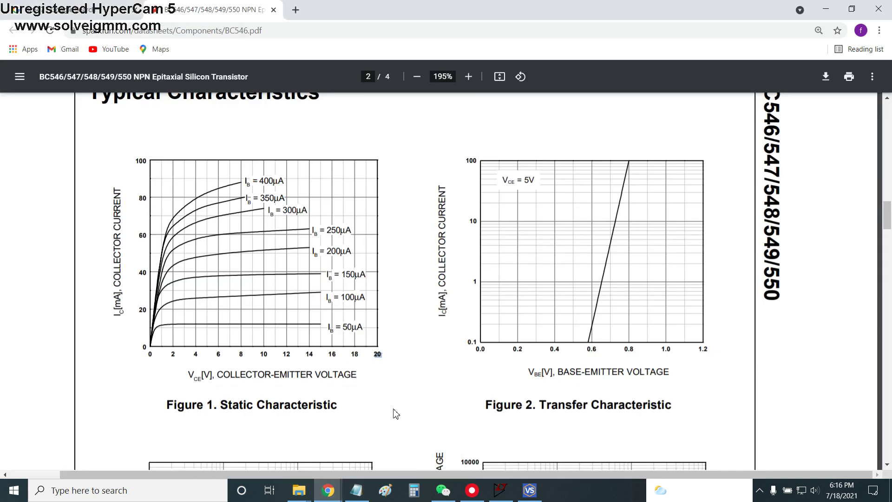
pyautogui.hotkey('alt', 'Tab')
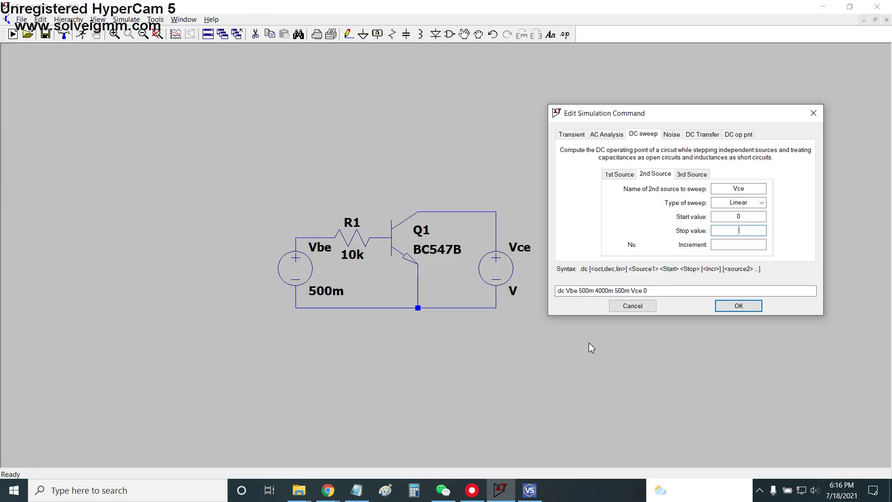
pyautogui.click(741, 230)
pyautogui.write('20')
pyautogui.hotkey('alt', 'Tab')
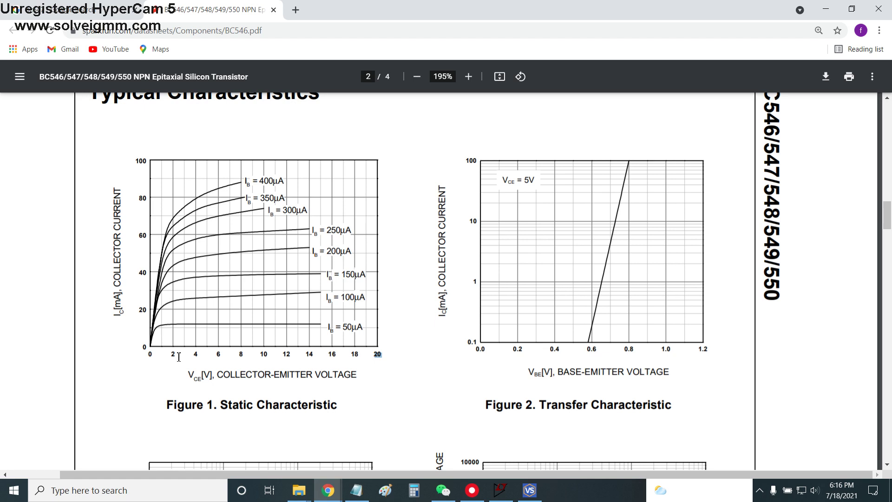
pyautogui.hotkey('alt', 'Tab')
pyautogui.click(753, 246)
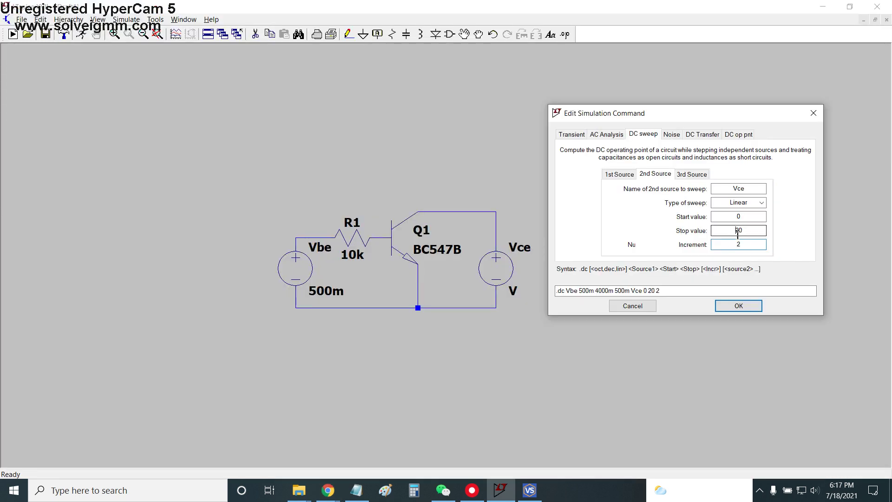
pyautogui.doubleClick(750, 218)
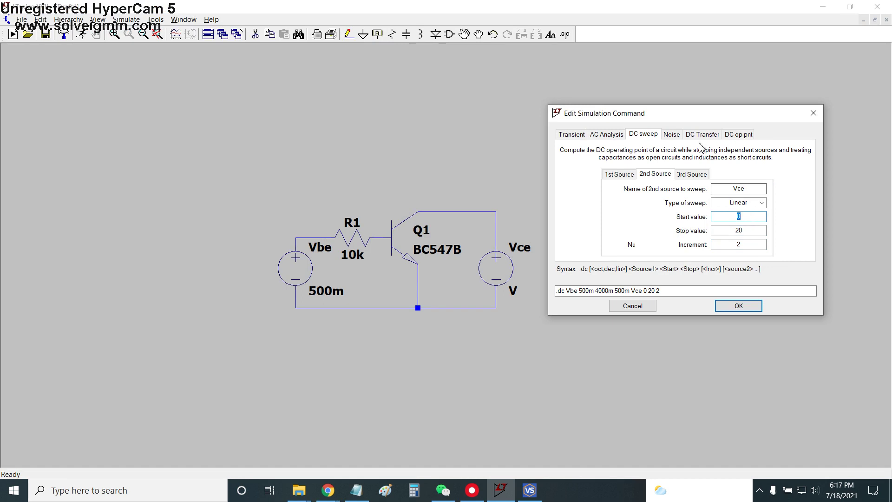
# Accept the DC sweep settings and place the .dc directive on the schematic below the circuit.
pyautogui.moveTo(685, 119); pyautogui.dragTo(451, 117)
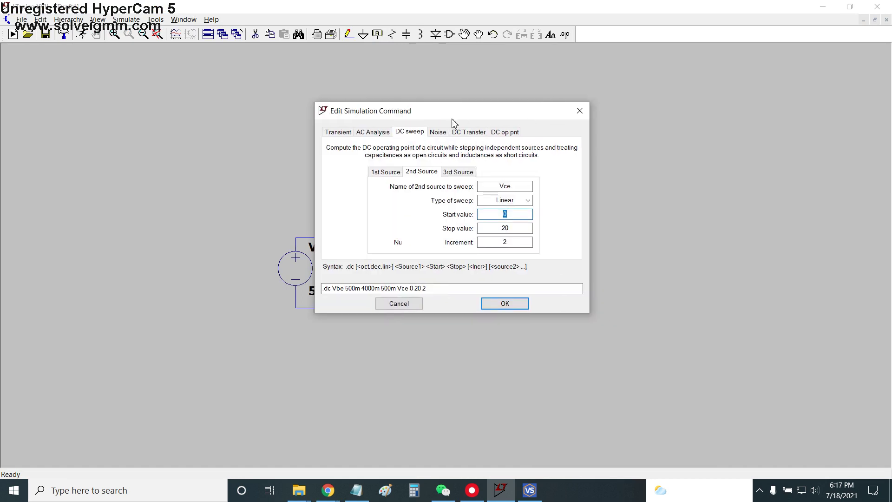
pyautogui.click(501, 304)
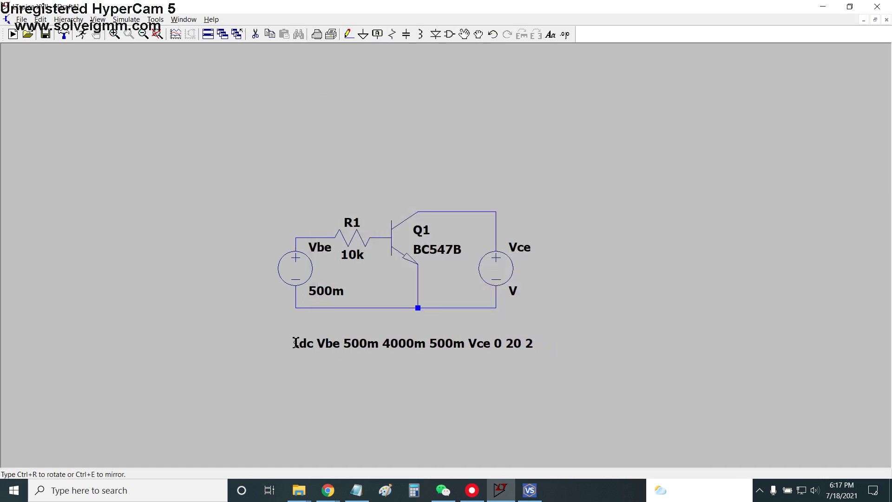
pyautogui.click(295, 343)
# Run the DC sweep simulation of the transistor circuit.
pyautogui.moveTo(305, 372); pyautogui.dragTo(295, 379)
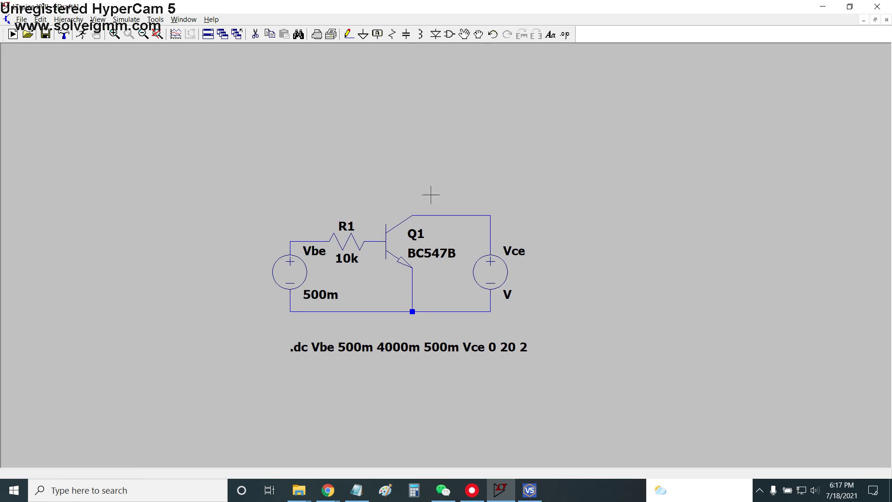
pyautogui.moveTo(374, 189)
pyautogui.mouseDown()
pyautogui.moveTo(367, 195)
pyautogui.moveTo(375, 171)
pyautogui.moveTo(378, 191)
pyautogui.mouseUp()
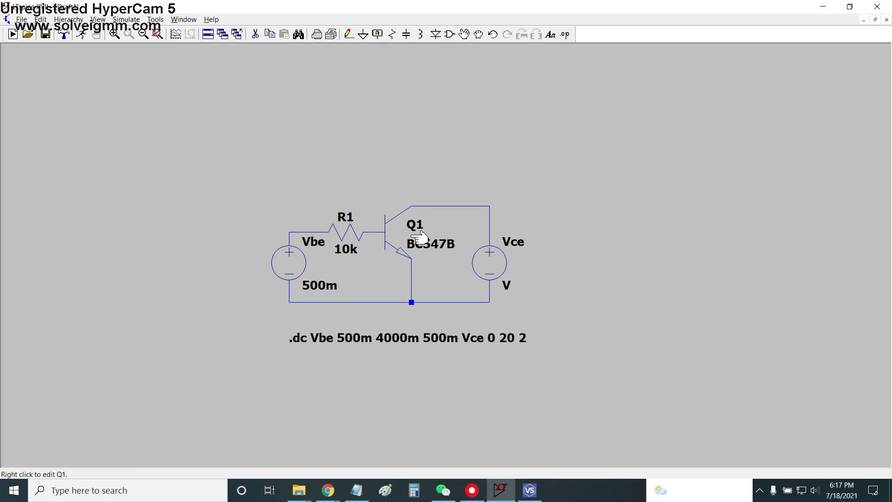
pyautogui.moveTo(451, 191); pyautogui.dragTo(447, 189)
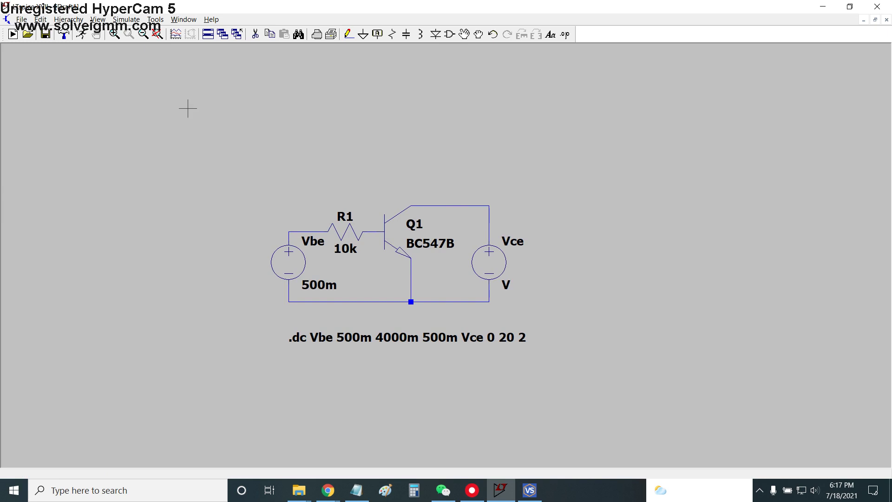
pyautogui.click(83, 34)
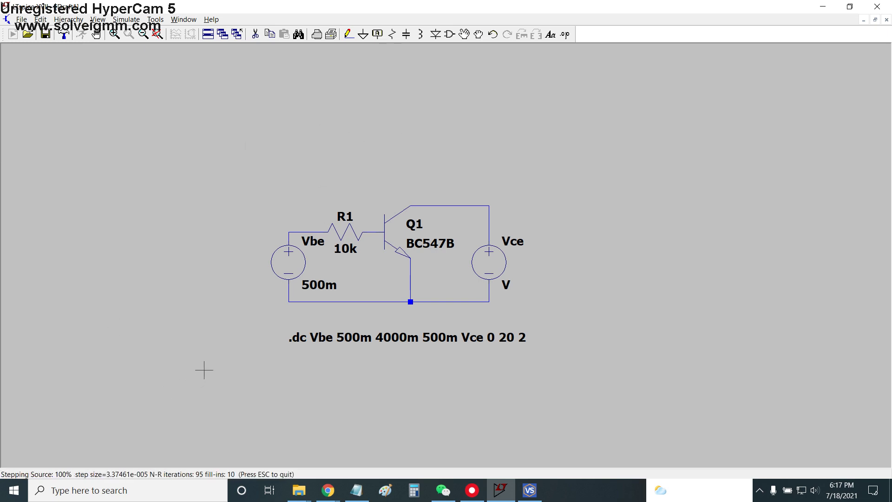
# Dismiss the DC transfer characteristic listing to return to the schematic.
pyautogui.scroll(-2, 215, 366)
pyautogui.scroll(2, 215, 369)
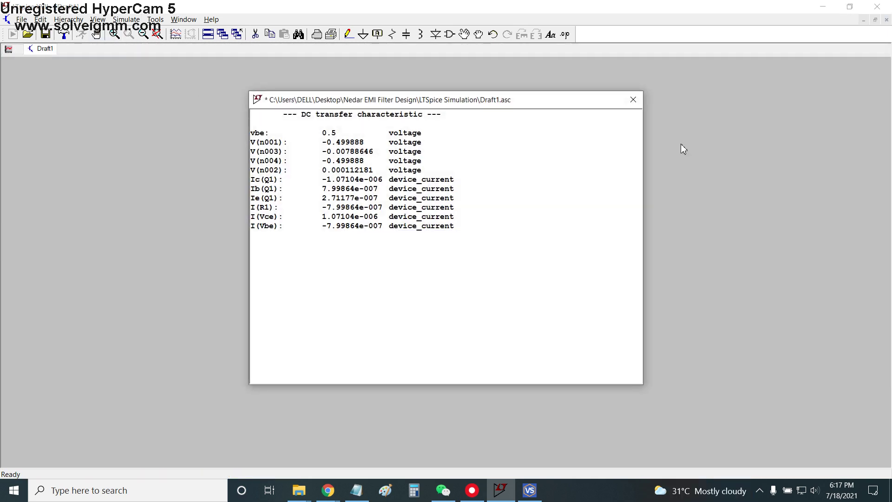
pyautogui.click(633, 100)
pyautogui.click(633, 100)
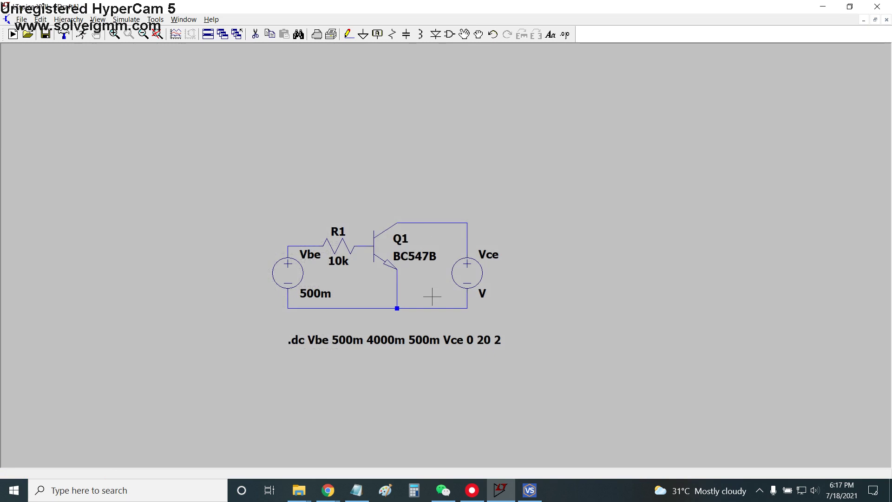
# Place a ground symbol below the emitter node and wire it to the circuit's common line.
pyautogui.click(363, 34)
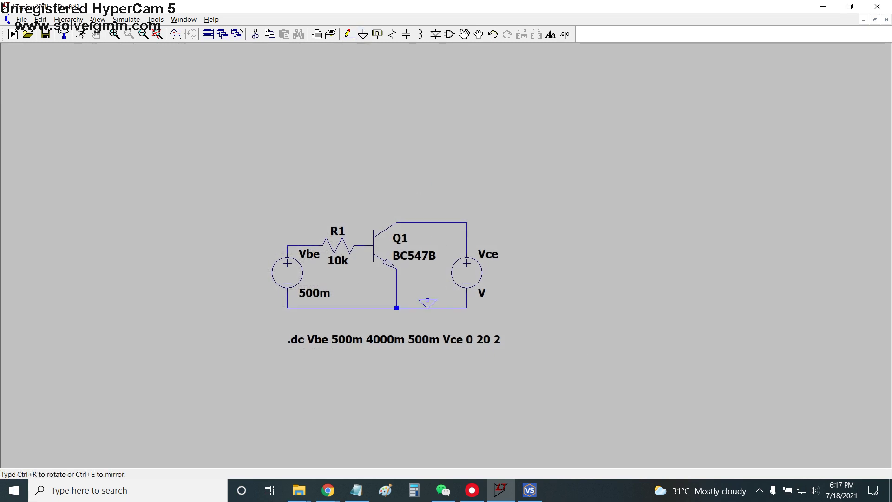
pyautogui.click(396, 323)
pyautogui.press('Escape')
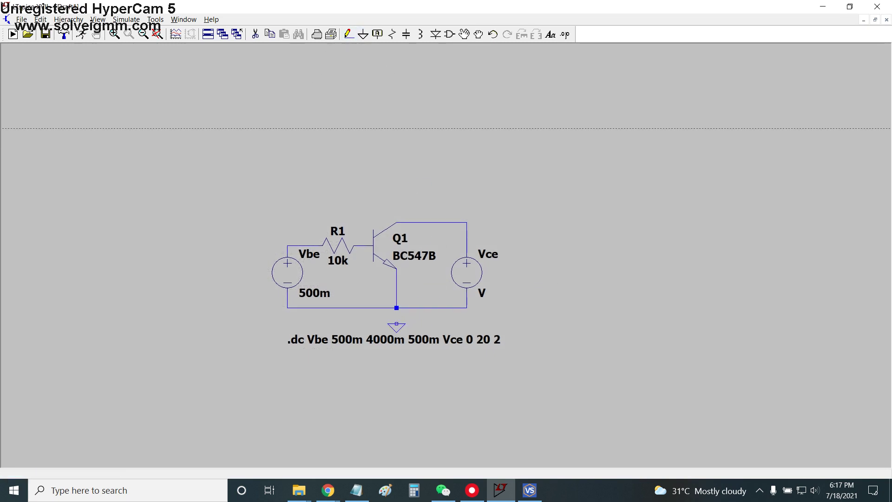
pyautogui.press('F3')
pyautogui.click(396, 307)
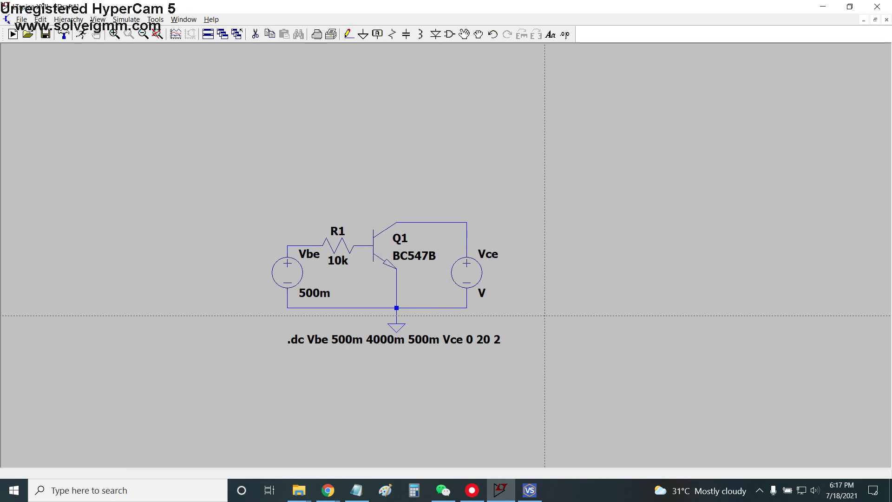
pyautogui.click(396, 323)
pyautogui.press('Escape')
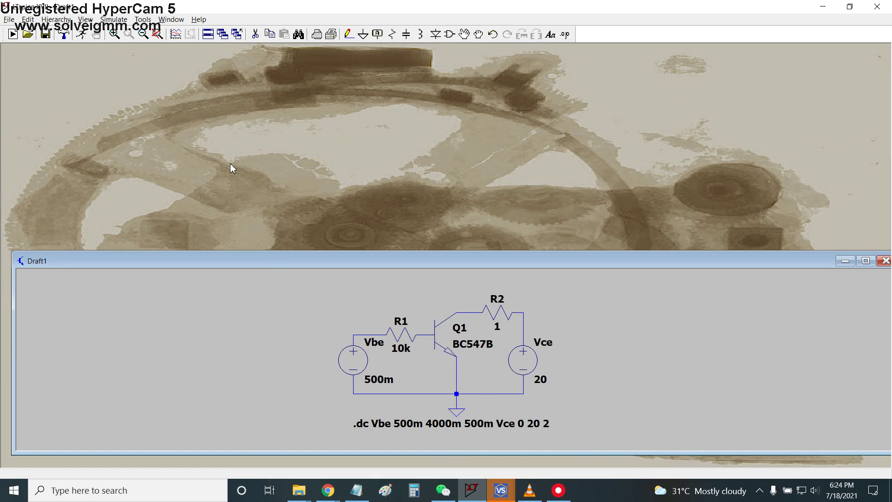
# Shift the schematic window so it fits the workspace and run the DC sweep simulation.
pyautogui.moveTo(207, 262); pyautogui.dragTo(201, 263)
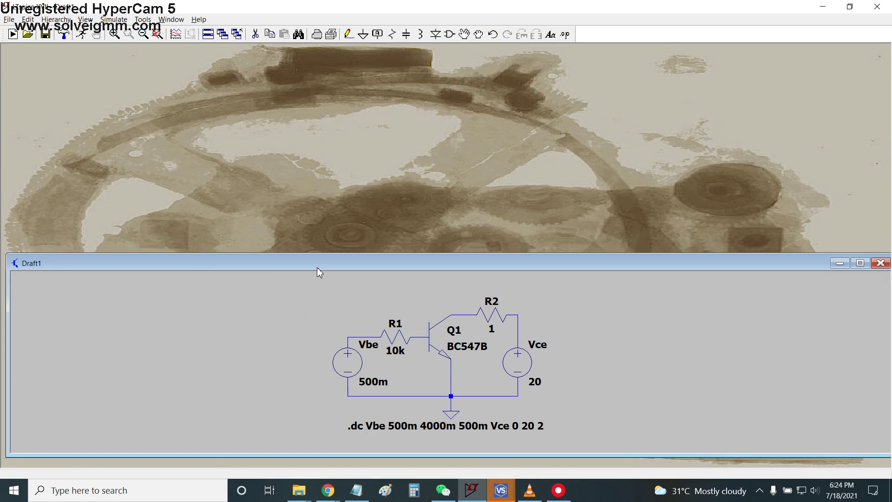
pyautogui.moveTo(317, 267); pyautogui.dragTo(313, 267)
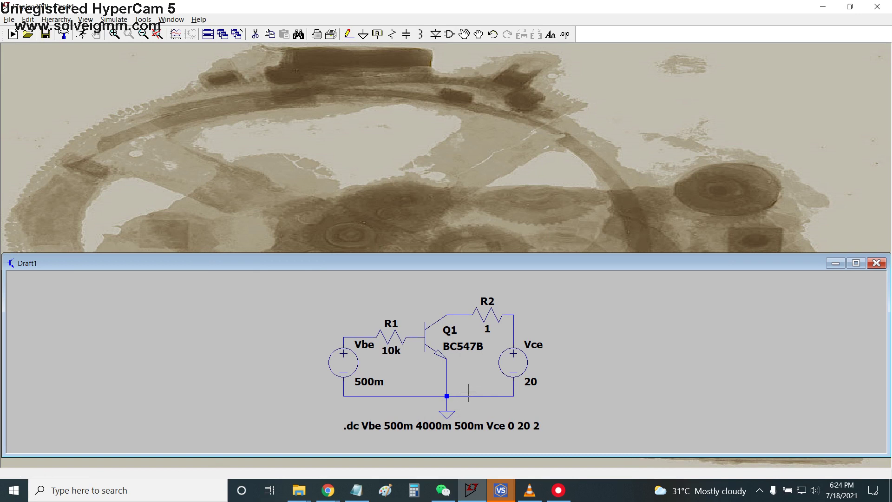
pyautogui.click(82, 36)
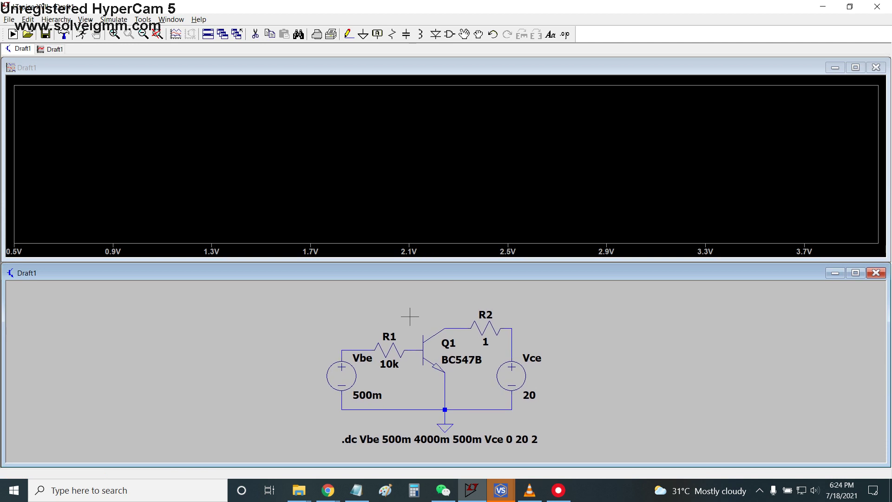
# Plot the collector current Ic(Q1) of the transistor and maximize the waveform window.
pyautogui.scroll(1, 453, 338)
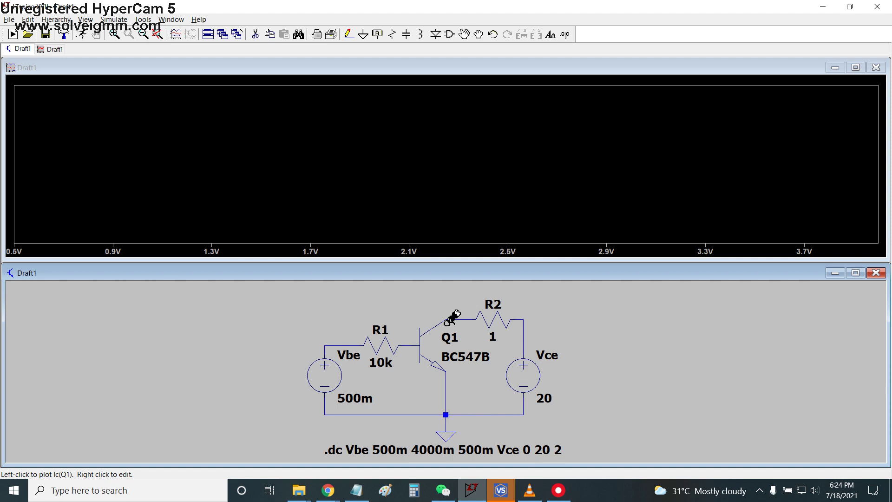
pyautogui.click(450, 318)
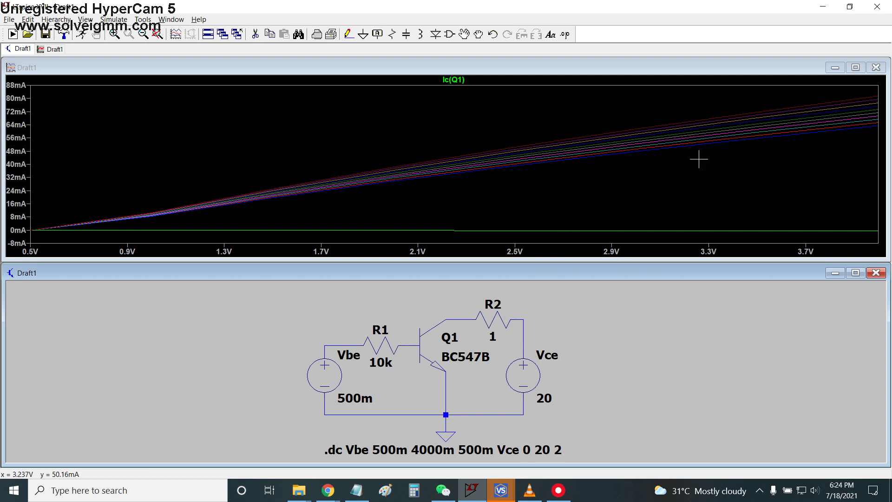
pyautogui.click(855, 68)
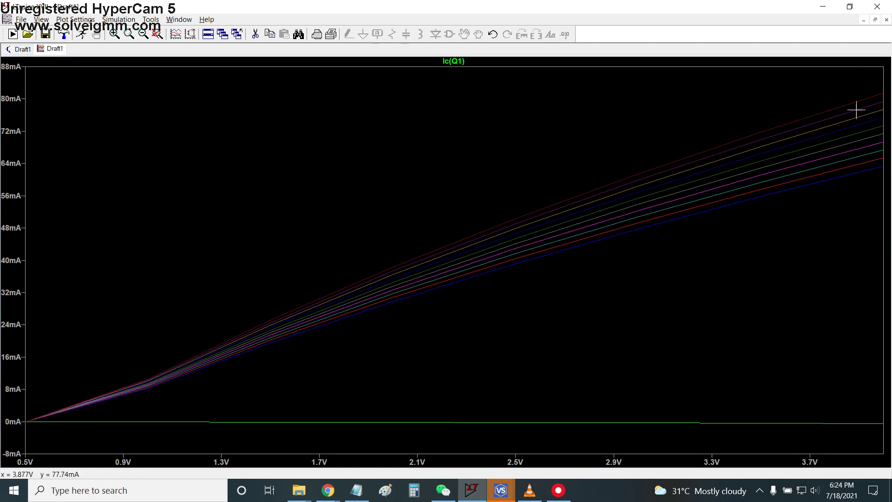
# Examine which Vce steps the plot can display in the Select Displayed Steps list, and dismiss it without applying a selection.
pyautogui.rightClick(288, 187)
pyautogui.moveTo(354, 223)
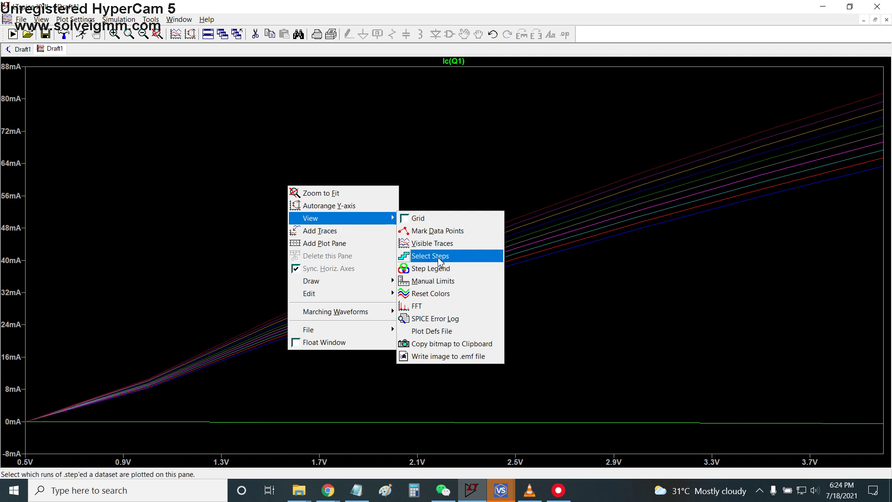
pyautogui.click(425, 253)
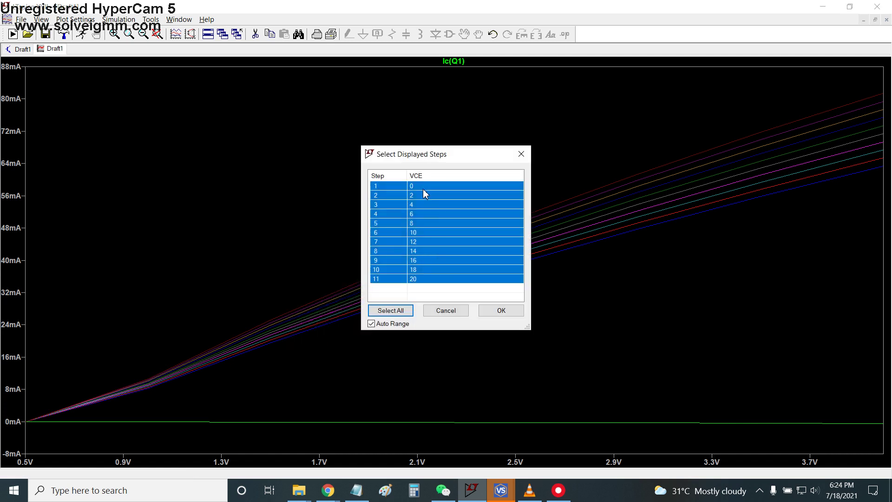
pyautogui.click(424, 186)
pyautogui.click(424, 205)
pyautogui.click(430, 260)
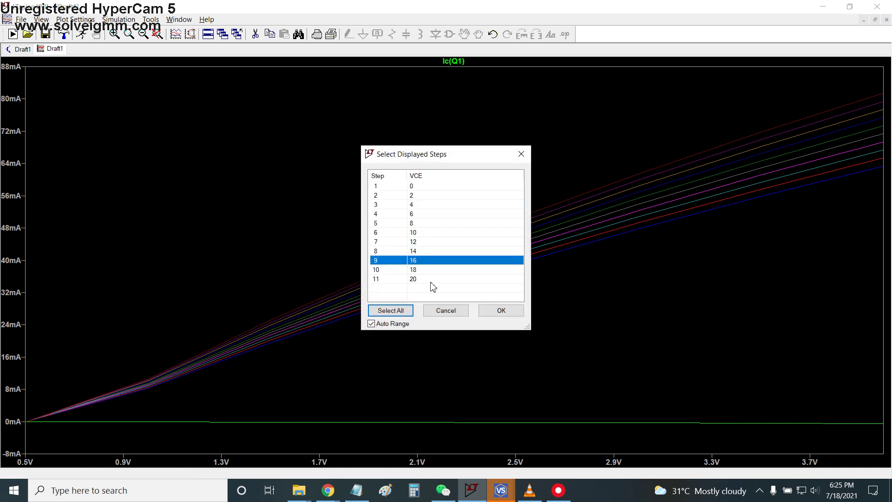
pyautogui.click(430, 280)
pyautogui.click(521, 154)
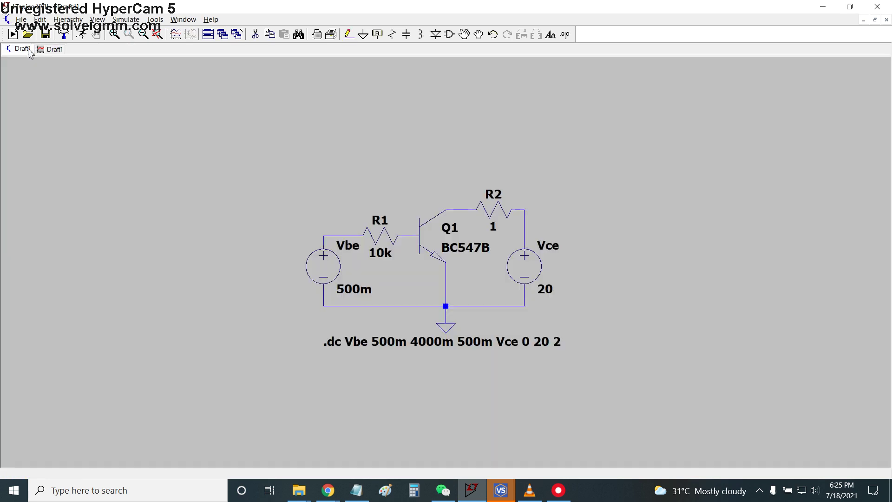
# Reopen the schematic's .dc directive for editing and make Vce the first source of the DC sweep.
pyautogui.click(21, 49)
pyautogui.moveTo(456, 379); pyautogui.dragTo(443, 381)
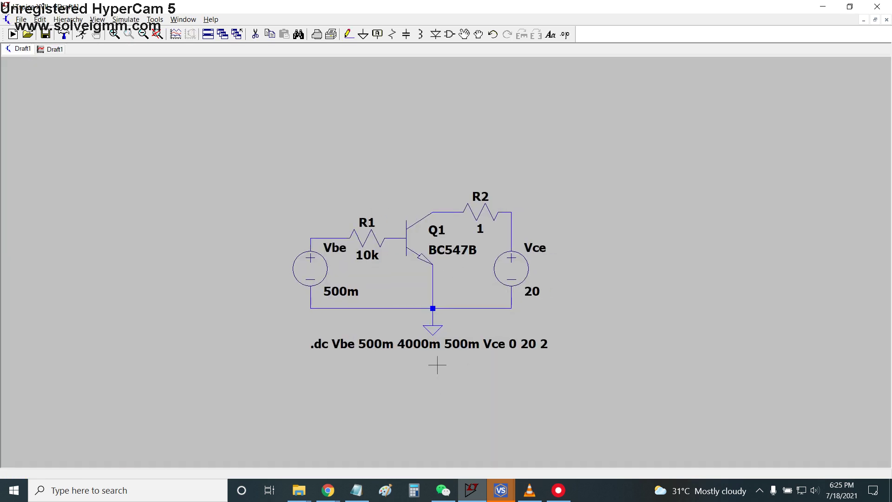
pyautogui.rightClick(425, 344)
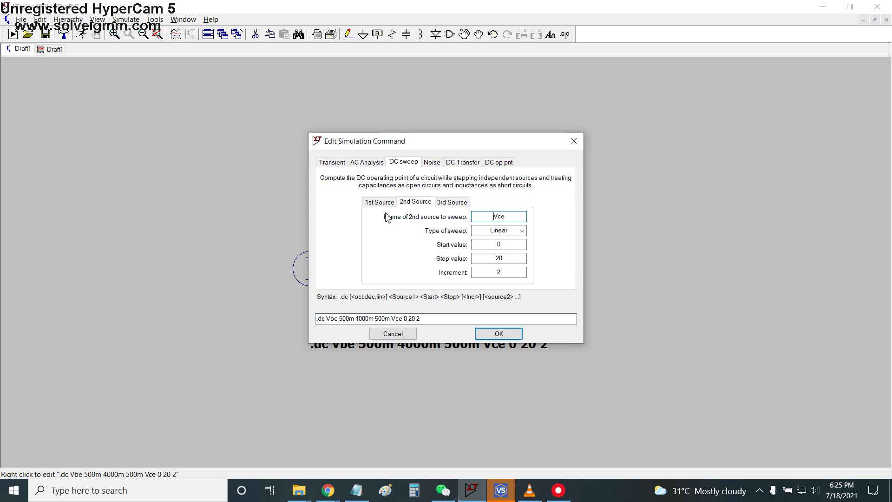
pyautogui.click(382, 203)
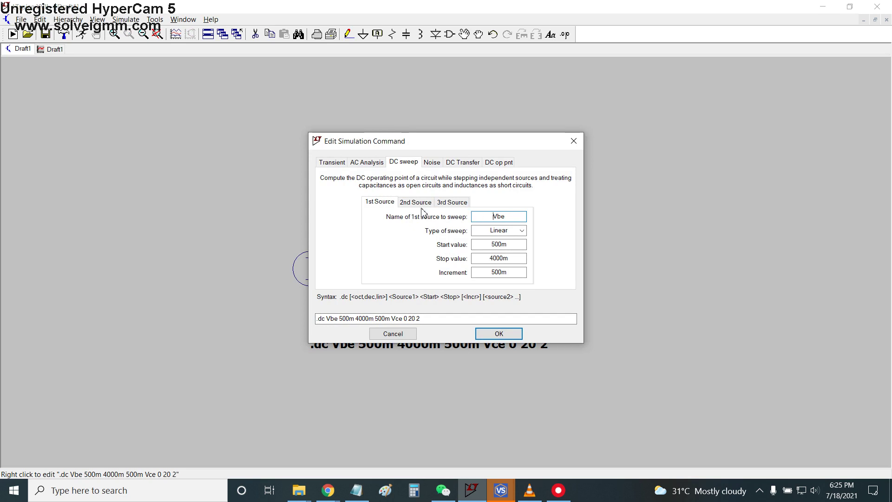
pyautogui.click(413, 204)
pyautogui.click(378, 204)
pyautogui.click(513, 218)
pyautogui.doubleClick(513, 218)
pyautogui.write('Vce')
pyautogui.press('Tab')
pyautogui.press('Tab')
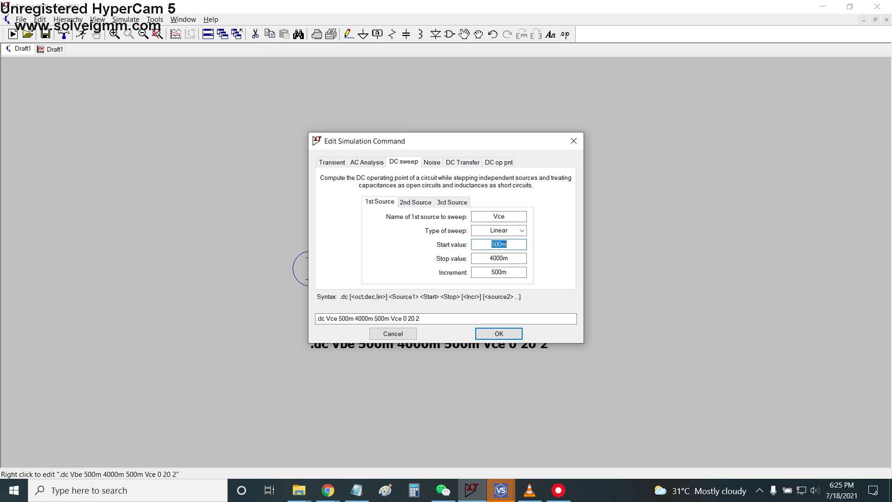
# Set the first source's sweep to start at 0, stop at 20 and increment by 2.
pyautogui.write('0')
pyautogui.press('Tab')
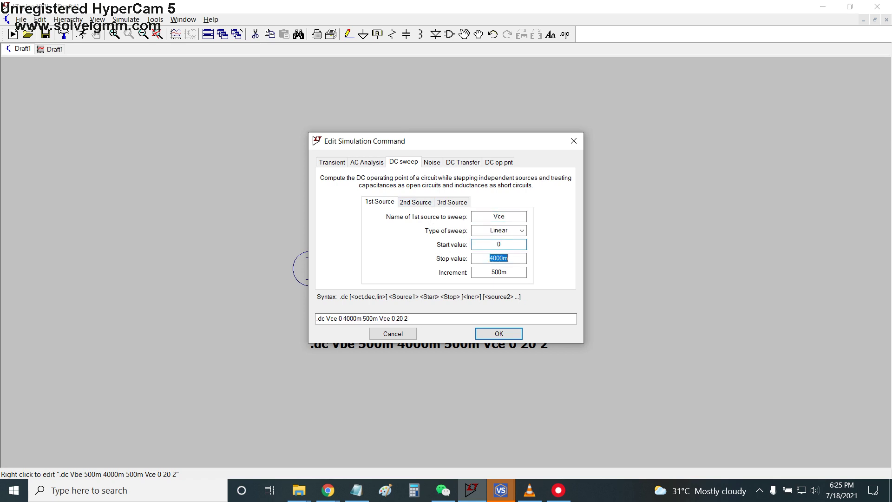
pyautogui.write('20')
pyautogui.press('Tab')
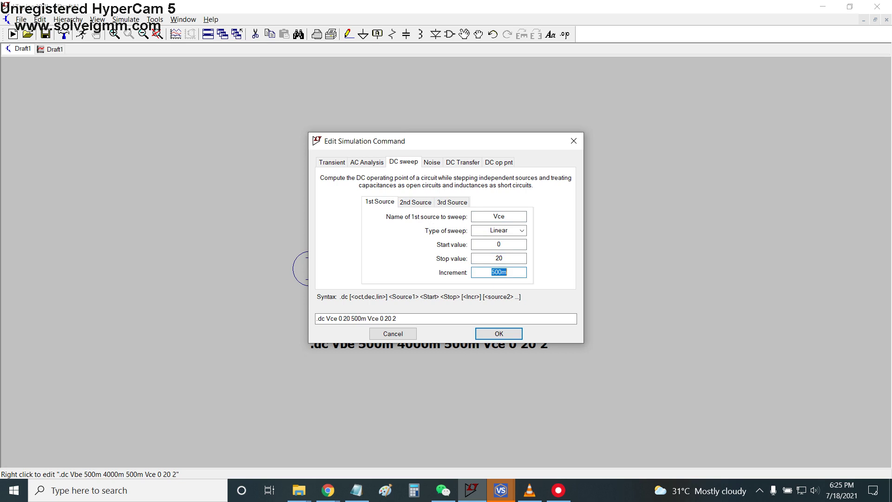
pyautogui.write('2')
# Make Vbe the second source of the DC sweep.
pyautogui.click(415, 201)
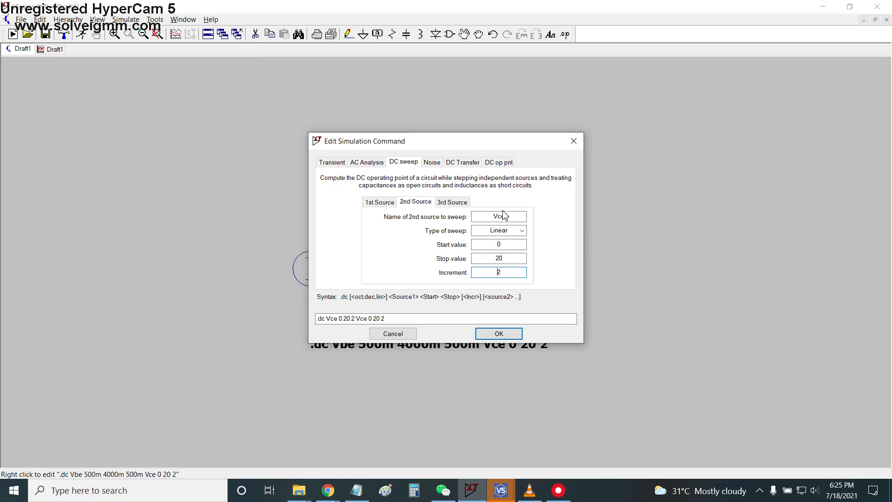
pyautogui.click(511, 215)
pyautogui.press('BackSpace')
pyautogui.press('BackSpace')
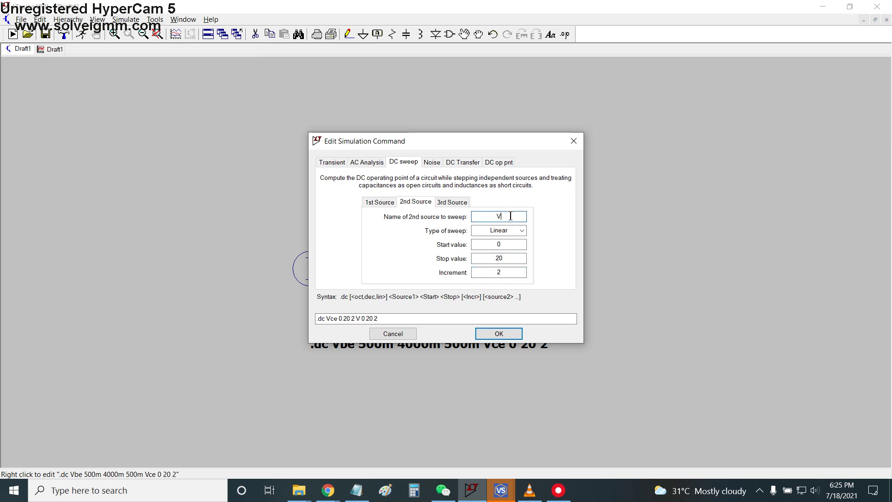
pyautogui.write('be')
pyautogui.press('Tab')
pyautogui.press('Tab')
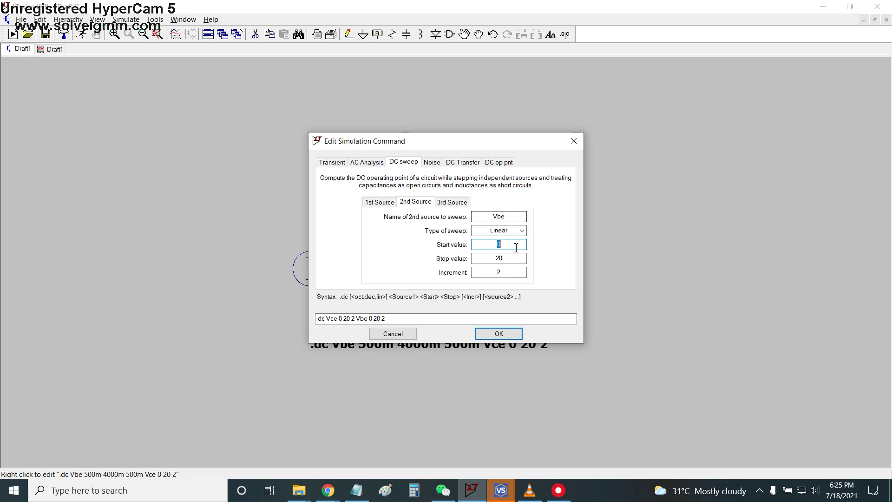
# Set the second source's sweep to start at 500m, stop at 4000m and increment by 500m, and accept the directive.
pyautogui.write('500m')
pyautogui.press('Tab')
pyautogui.write('4000m')
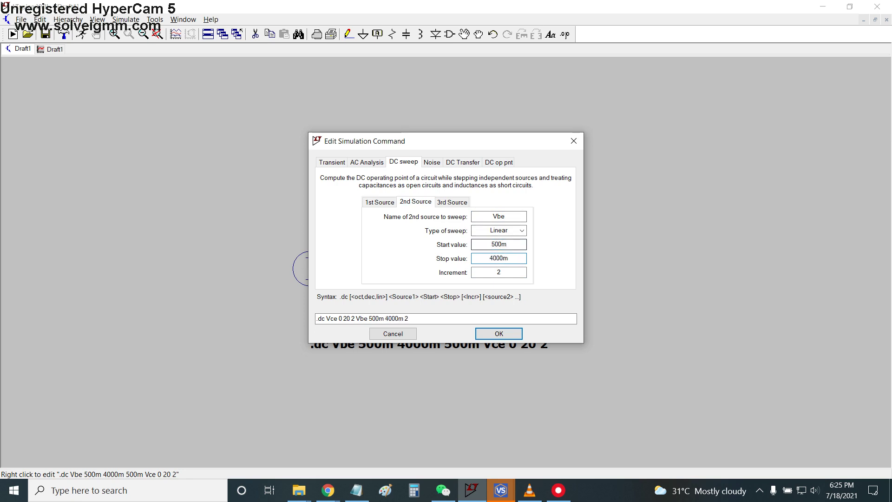
pyautogui.press('Tab')
pyautogui.write('500')
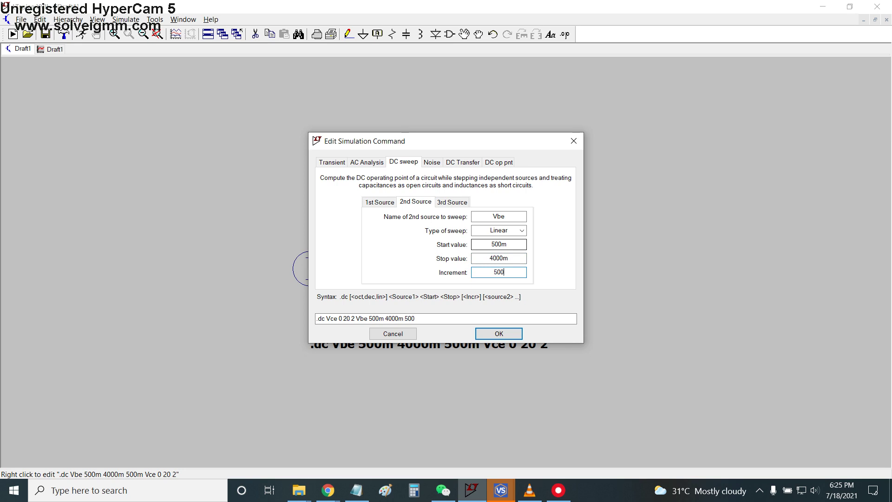
pyautogui.write('m')
pyautogui.press('Return')
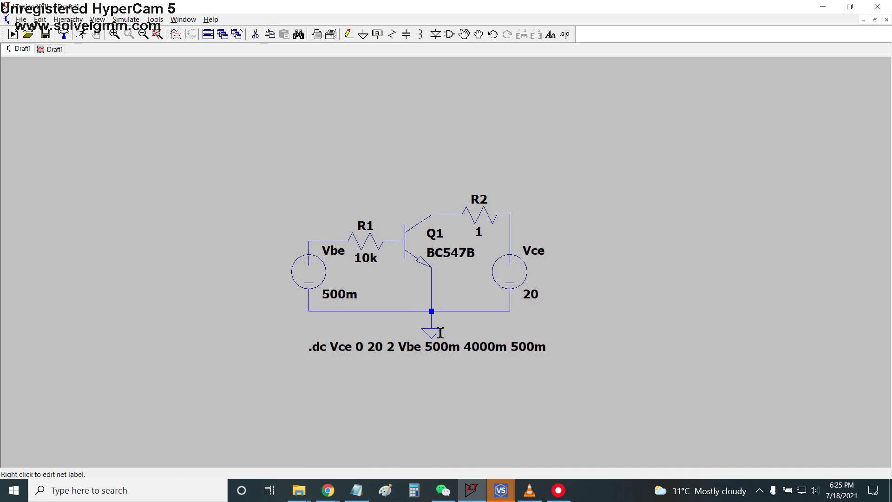
# Restore the maximized plot so it shares the view with the schematic, and rerun the sweep to plot Ic(Q1) against Vce.
pyautogui.click(55, 50)
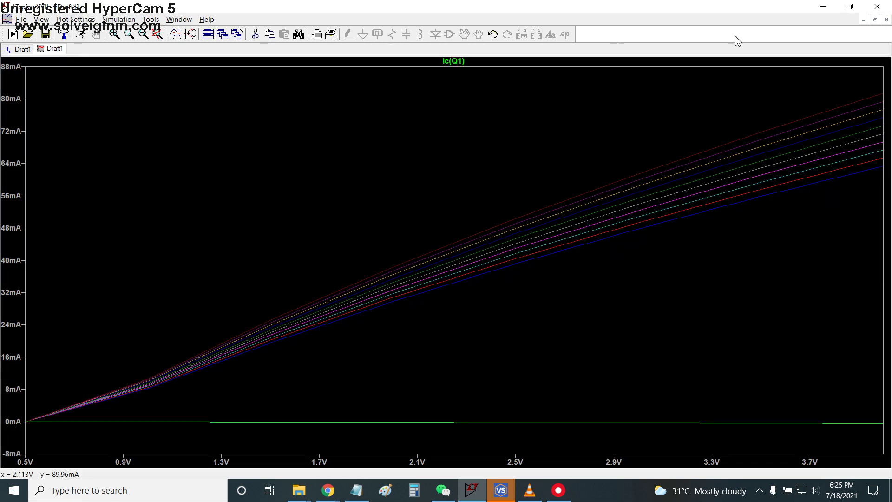
pyautogui.click(875, 20)
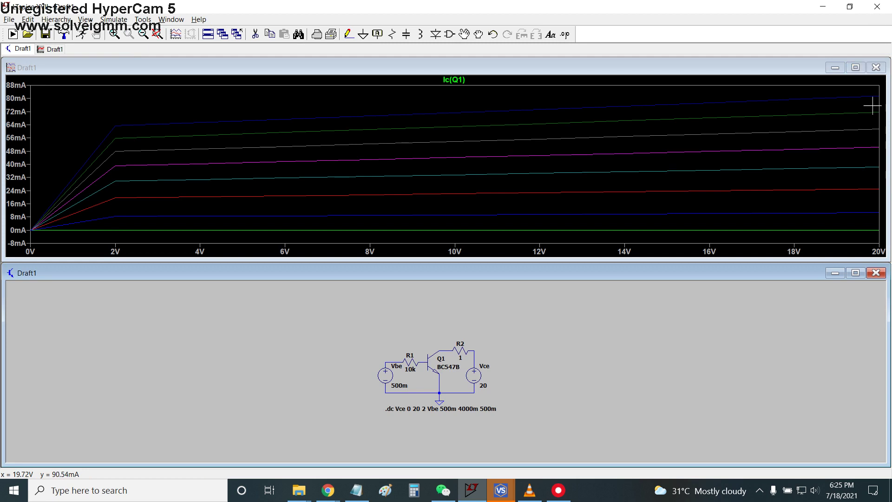
pyautogui.scroll(4, 587, 406)
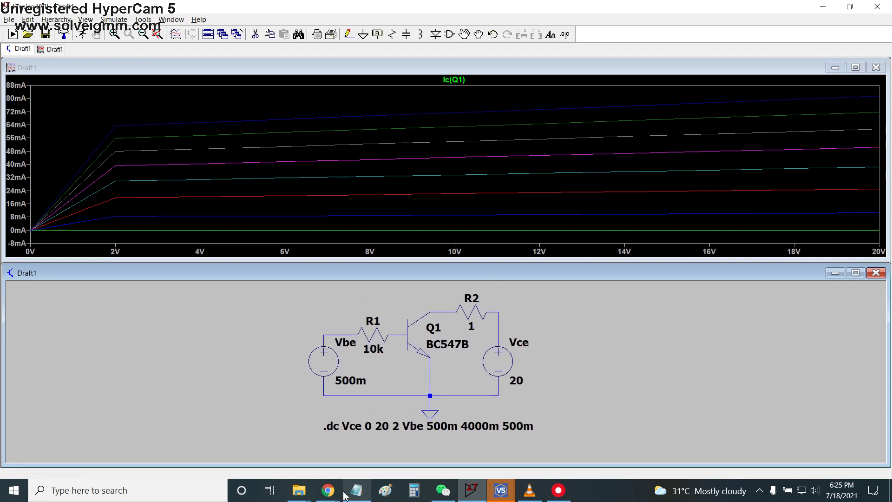
# Switch to the datasheet in Chrome and examine the Static Characteristic graph, highlighting the 400 µA base current label.
pyautogui.moveTo(327, 490)
pyautogui.click(407, 448)
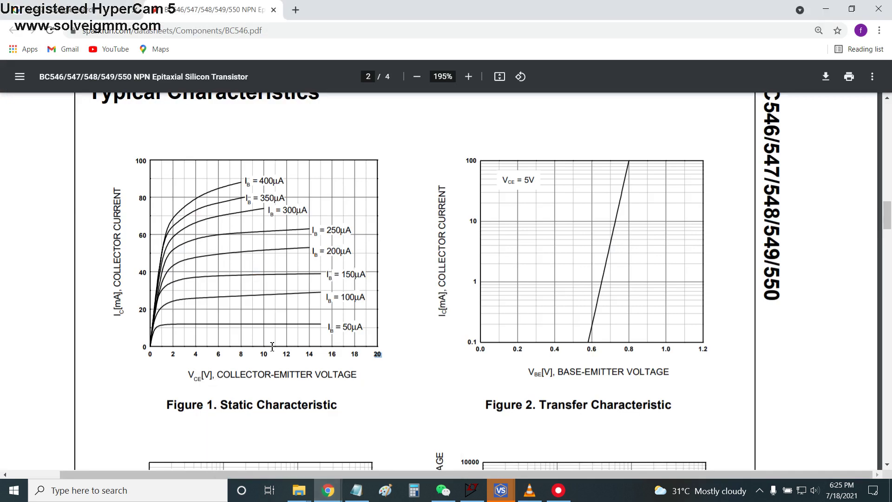
pyautogui.scroll(2, 272, 346)
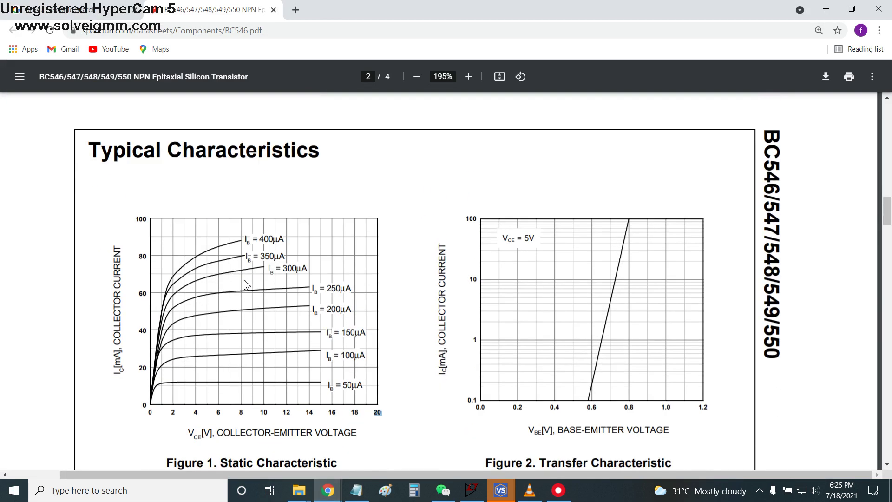
pyautogui.scroll(2, 248, 277)
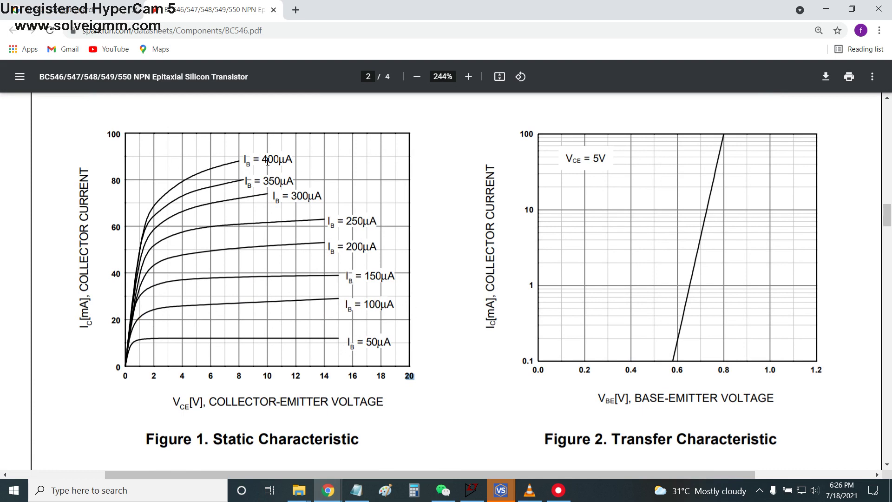
pyautogui.moveTo(253, 160); pyautogui.dragTo(288, 159)
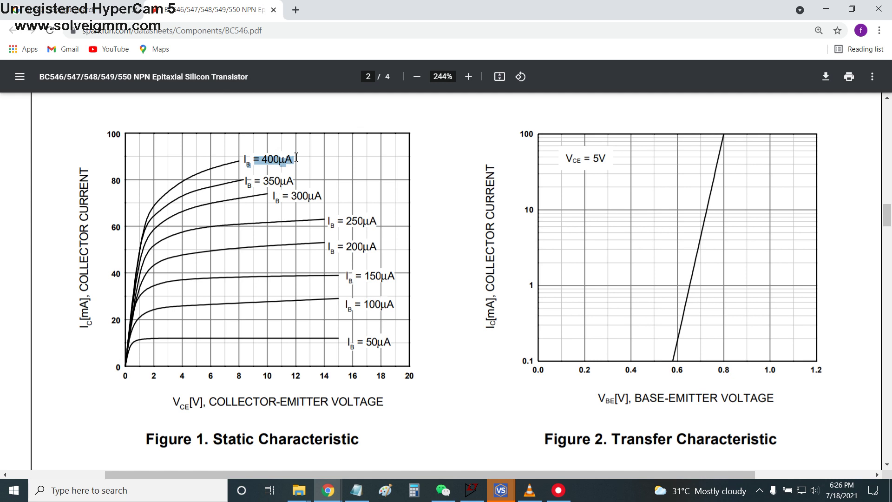
# Highlight 6 V on the datasheet's VCE axis, and back in LTspice display only the VBE = 4 step of the plot.
pyautogui.doubleClick(212, 377)
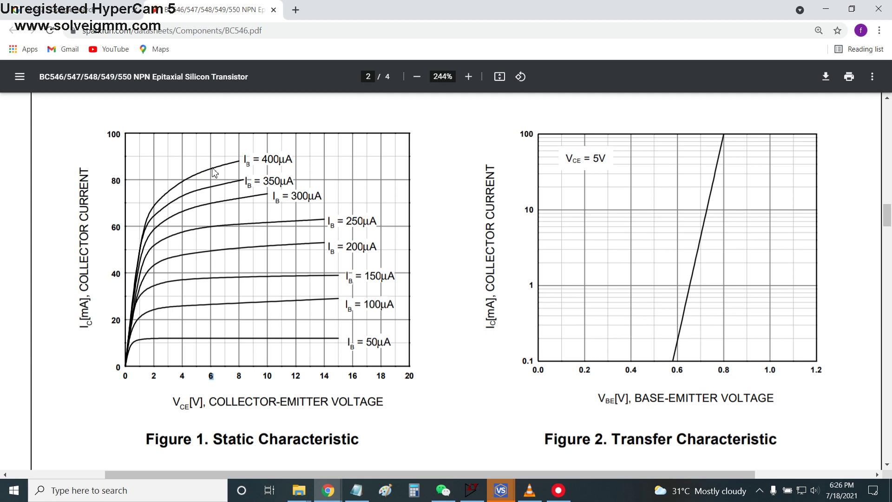
pyautogui.hotkey('alt', 'Tab')
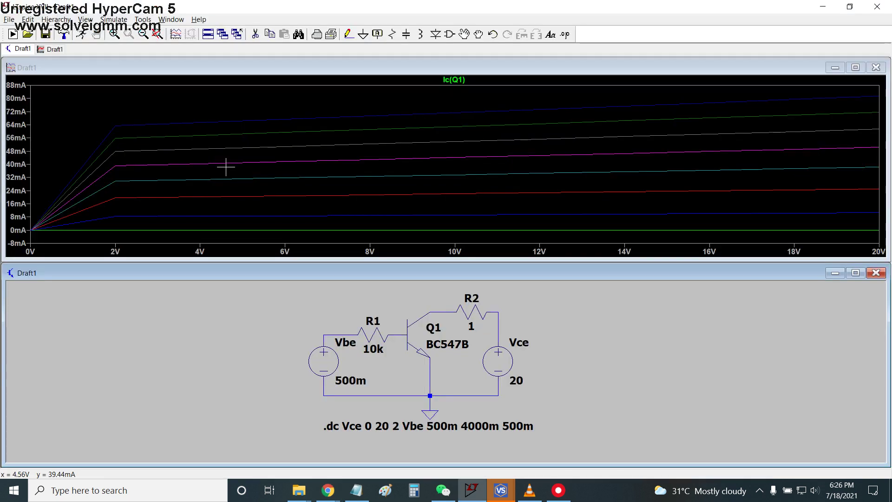
pyautogui.rightClick(433, 98)
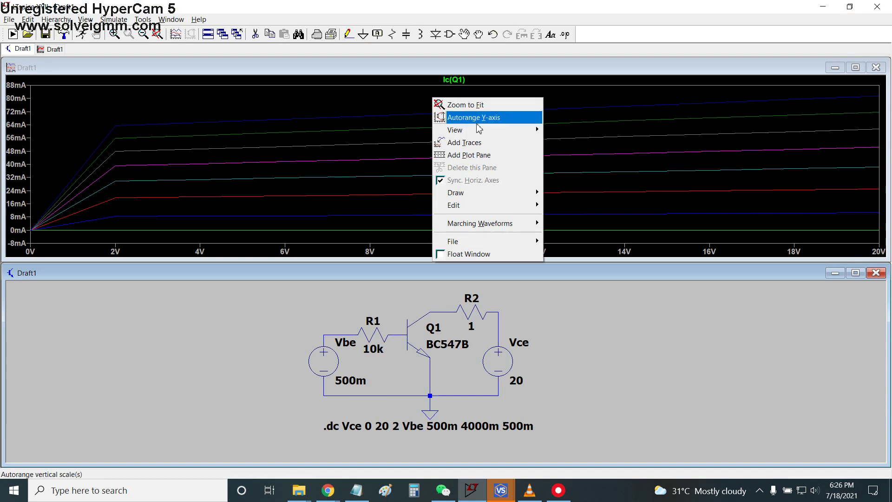
pyautogui.moveTo(454, 130)
pyautogui.click(574, 168)
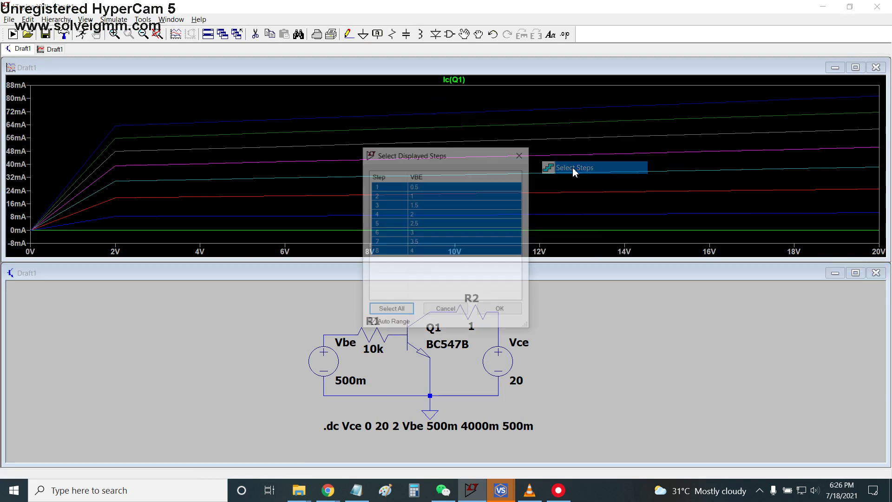
pyautogui.click(386, 252)
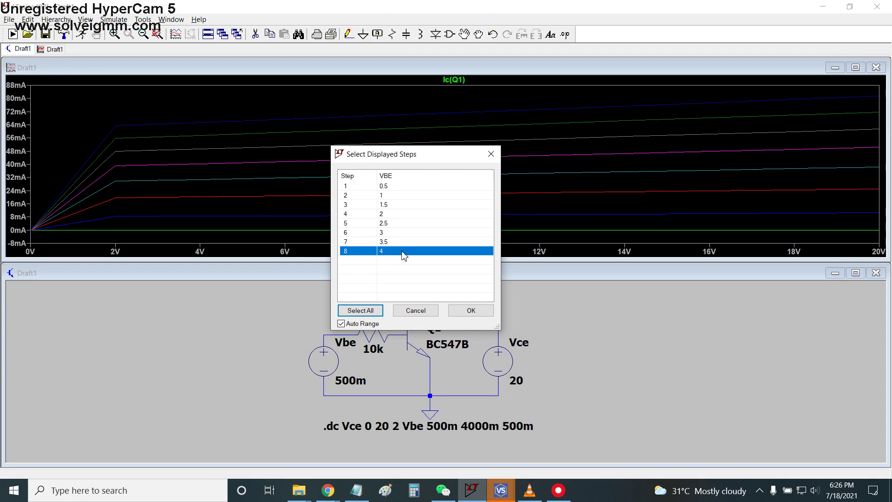
pyautogui.moveTo(328, 490)
pyautogui.moveTo(428, 453)
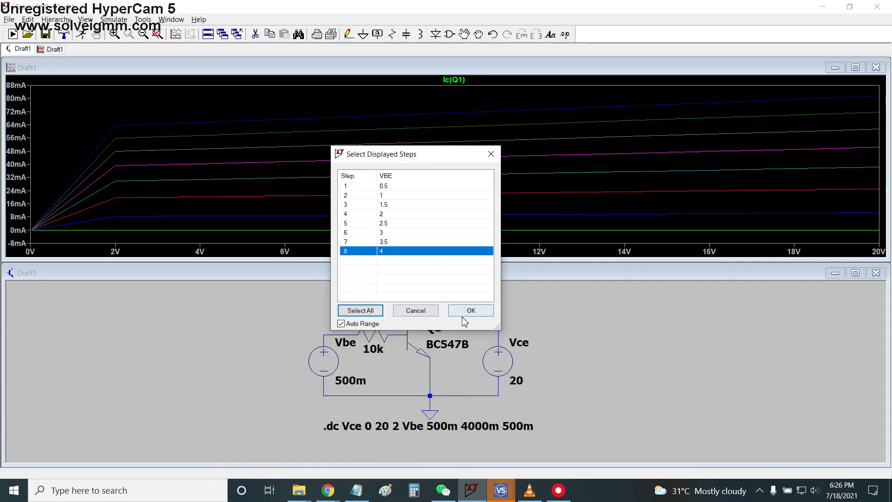
pyautogui.click(464, 316)
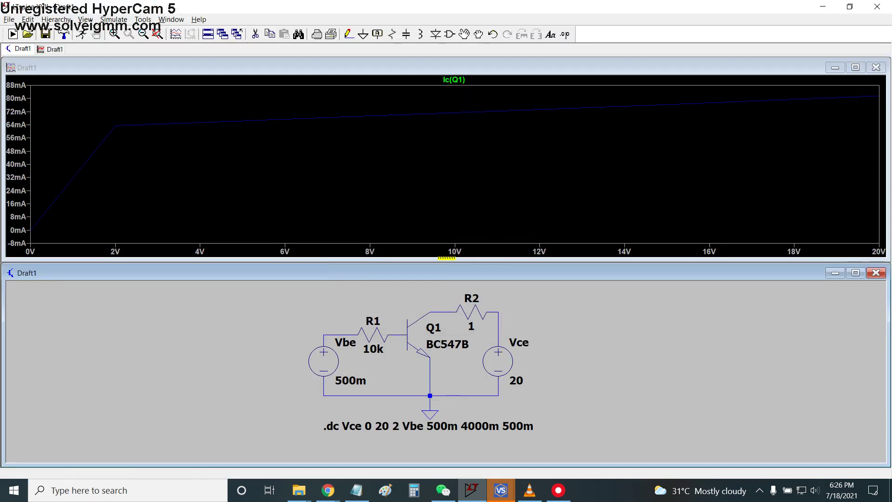
# Attach a cursor to the Ic(Q1) trace and place it at about 6 V to read the collector current.
pyautogui.click(464, 82)
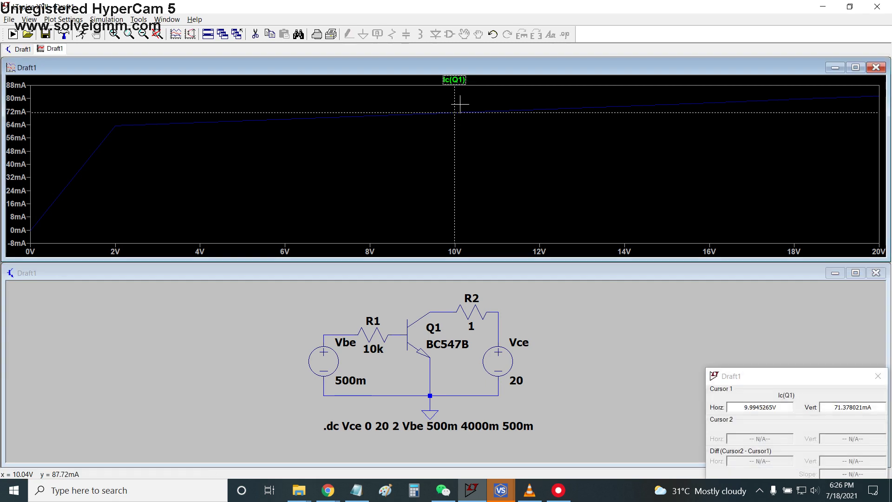
pyautogui.moveTo(741, 375); pyautogui.dragTo(666, 293)
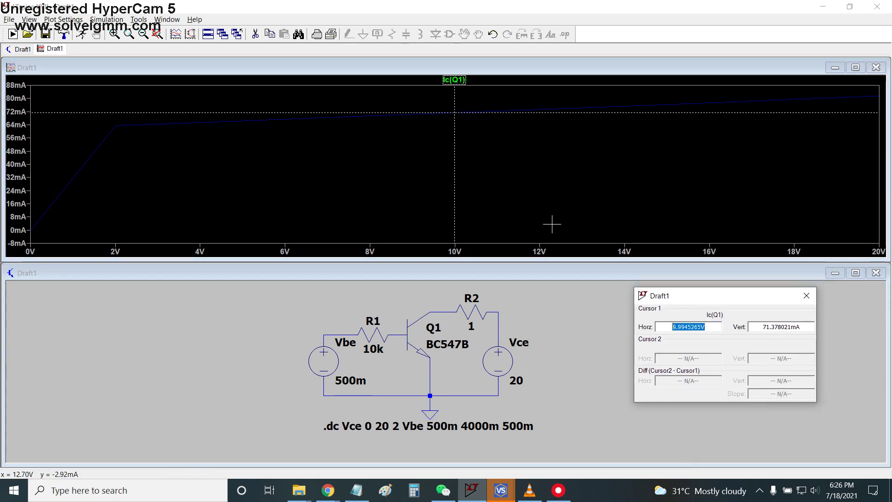
pyautogui.click(457, 157)
pyautogui.moveTo(456, 157); pyautogui.dragTo(286, 189)
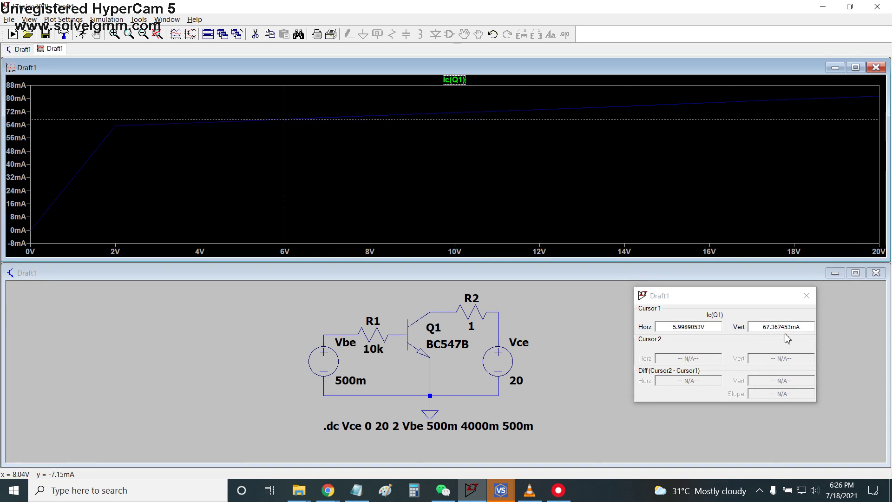
pyautogui.click(765, 328)
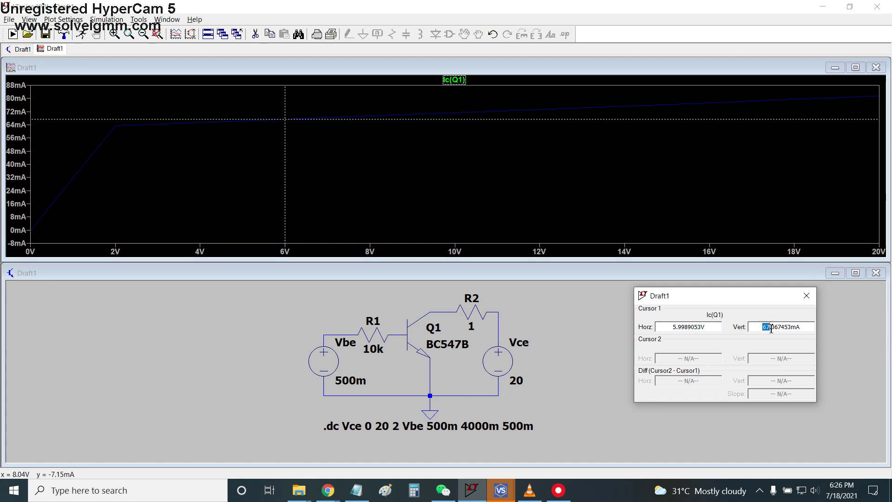
pyautogui.moveTo(771, 328); pyautogui.dragTo(802, 329)
pyautogui.moveTo(741, 302); pyautogui.dragTo(593, 166)
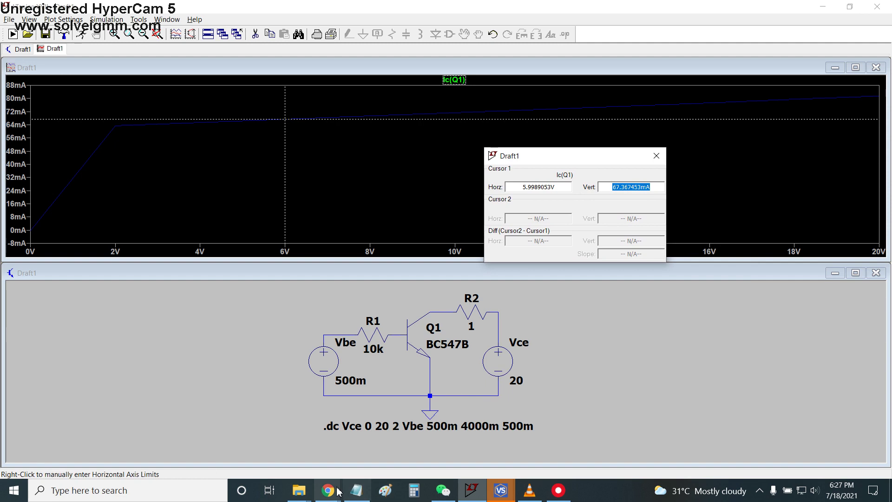
# Compare the cursor reading with the 400 µA curve in the Chrome datasheet, and return to the LTspice plot.
pyautogui.moveTo(328, 490)
pyautogui.moveTo(372, 458)
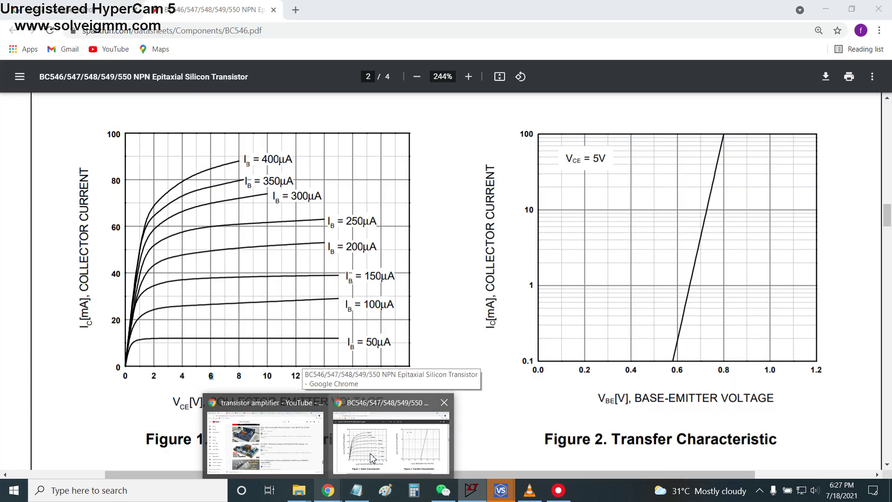
pyautogui.click(371, 457)
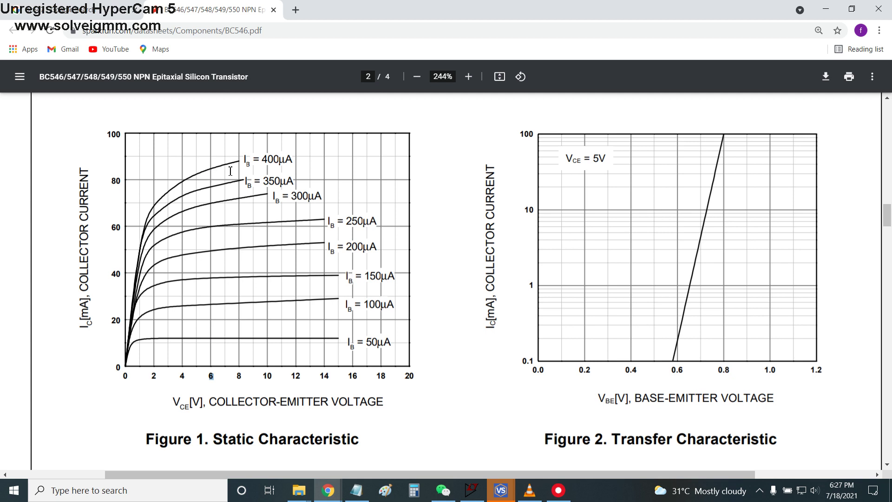
pyautogui.click(479, 490)
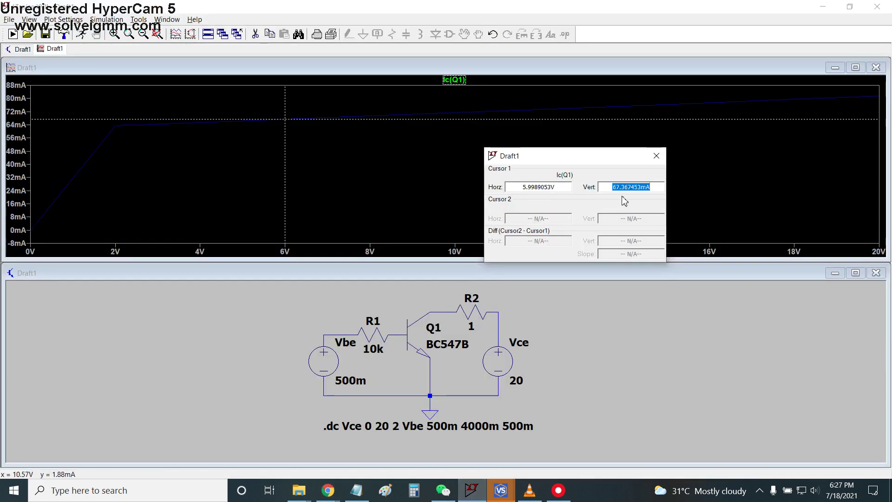
pyautogui.moveTo(578, 160); pyautogui.dragTo(536, 144)
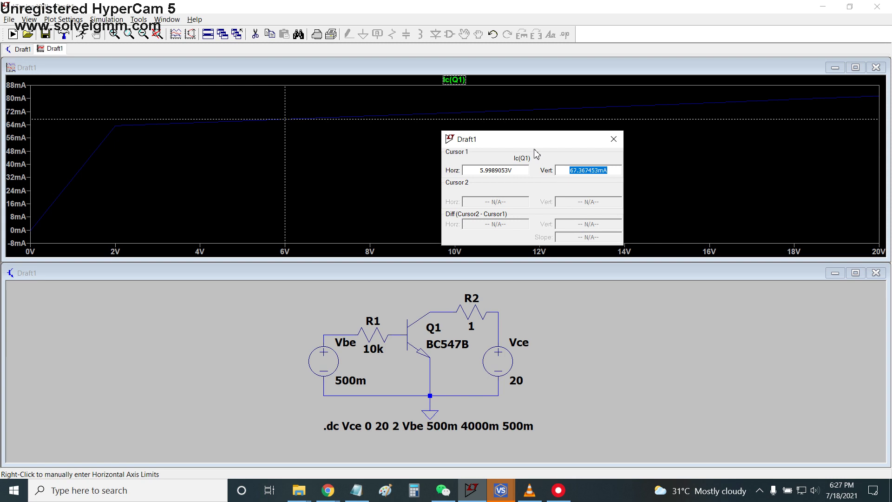
# Move the cursor readout off the plot and display all the Vbe steps again.
pyautogui.moveTo(537, 146); pyautogui.dragTo(652, 335)
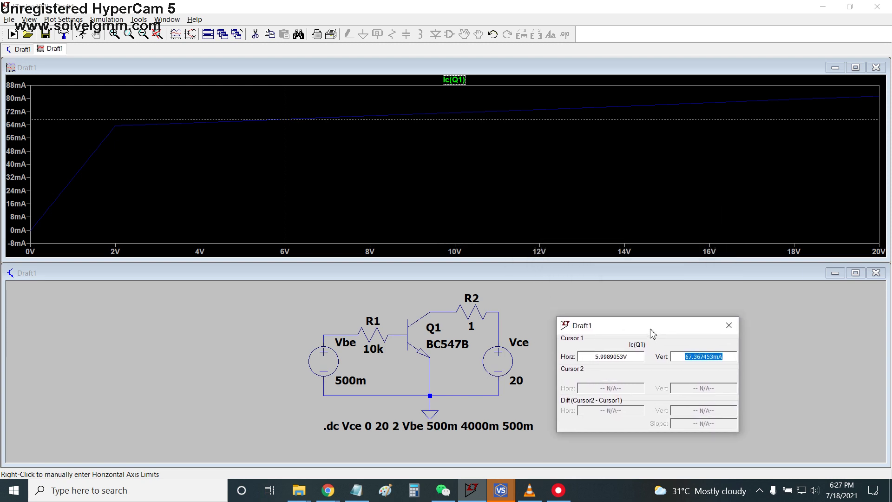
pyautogui.rightClick(453, 173)
pyautogui.moveTo(497, 205)
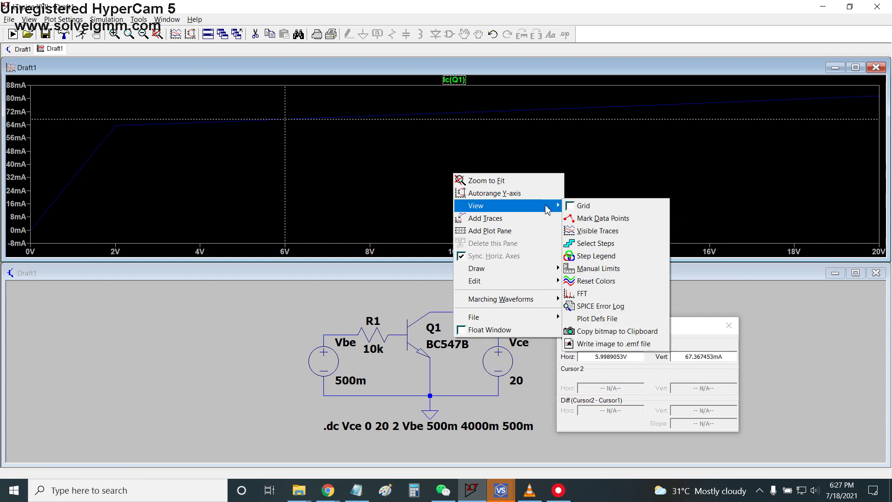
pyautogui.click(580, 243)
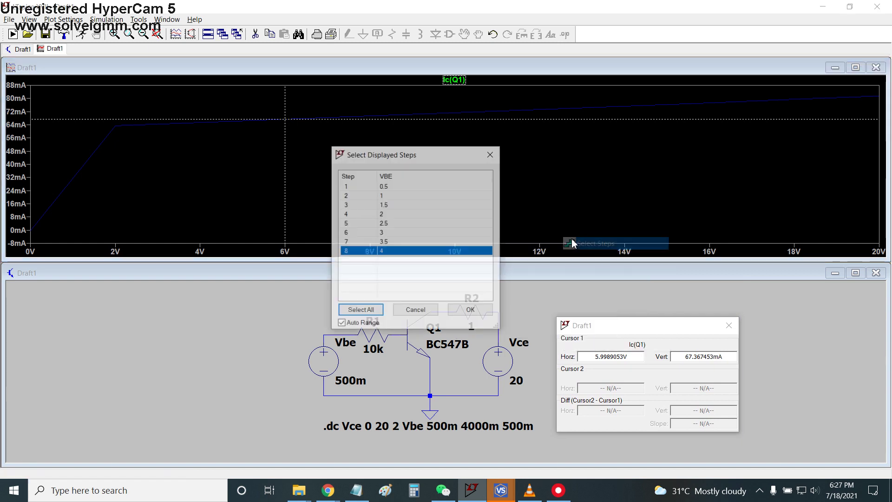
pyautogui.click(376, 311)
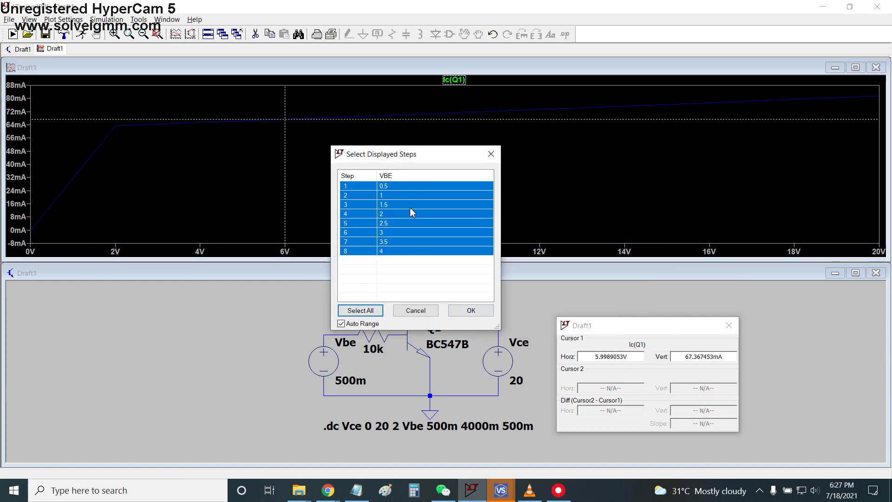
pyautogui.moveTo(397, 158); pyautogui.dragTo(332, 154)
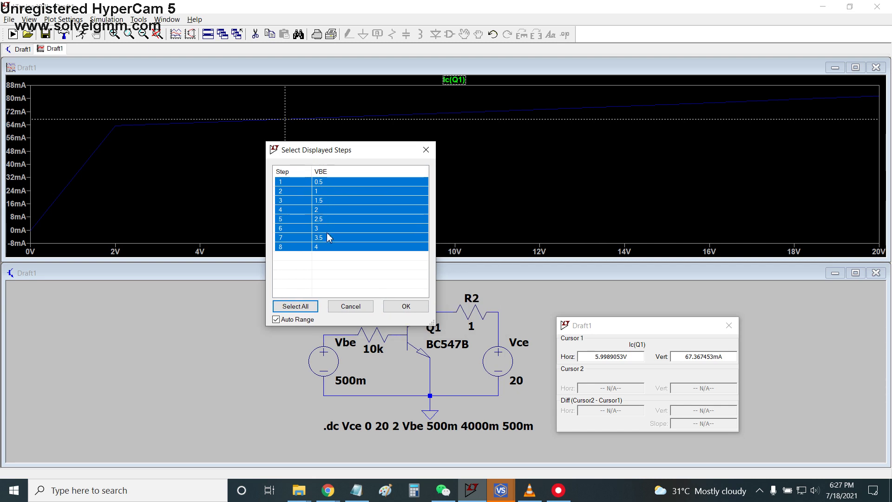
pyautogui.click(402, 306)
# Maximize the plot and move the cursor to about 10 V on the uppermost curve.
pyautogui.click(855, 68)
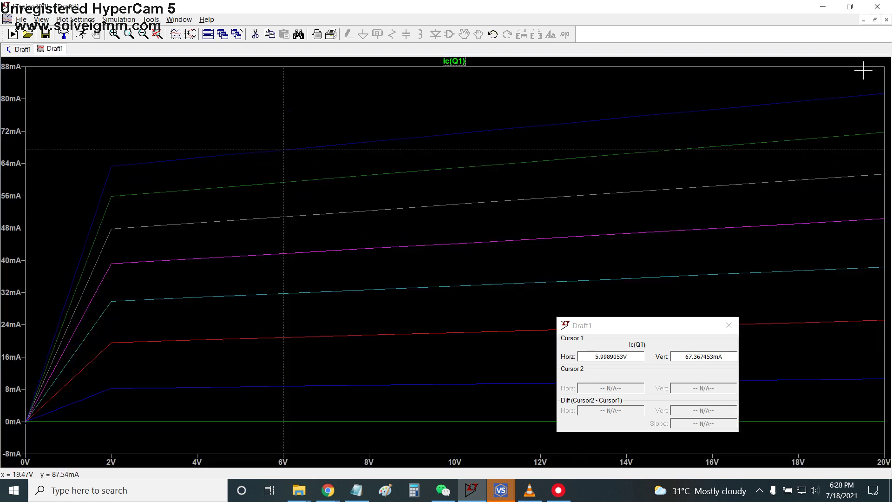
pyautogui.moveTo(667, 333); pyautogui.dragTo(709, 269)
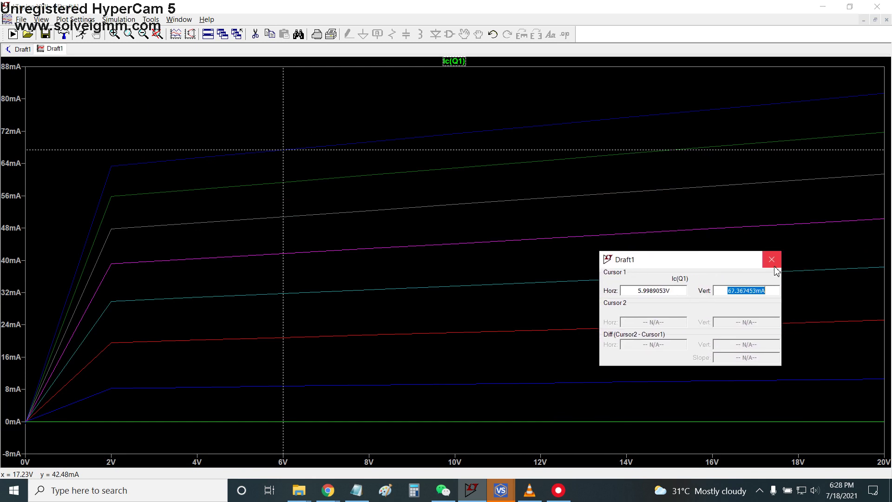
pyautogui.moveTo(284, 80)
pyautogui.mouseDown()
pyautogui.moveTo(847, 87)
pyautogui.moveTo(390, 135)
pyautogui.moveTo(464, 132)
pyautogui.moveTo(454, 133)
pyautogui.mouseUp()
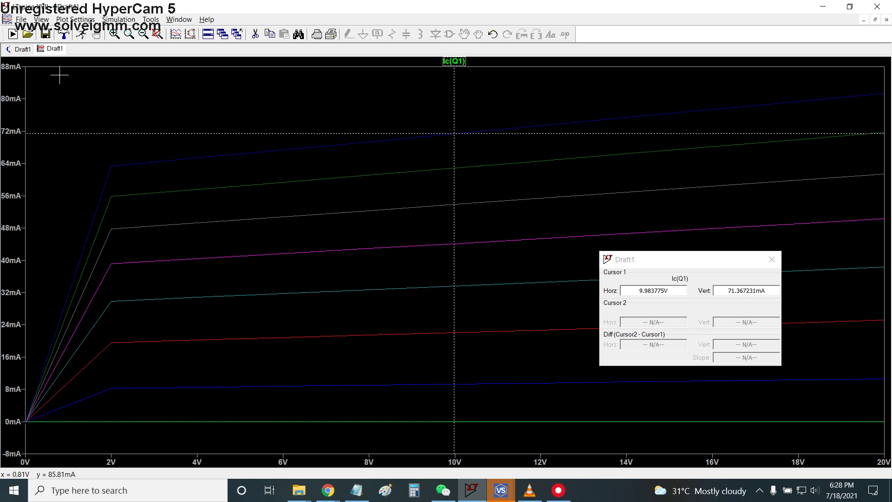
# Switch to the schematic and restore its window so it shares the view with the plot.
pyautogui.click(15, 50)
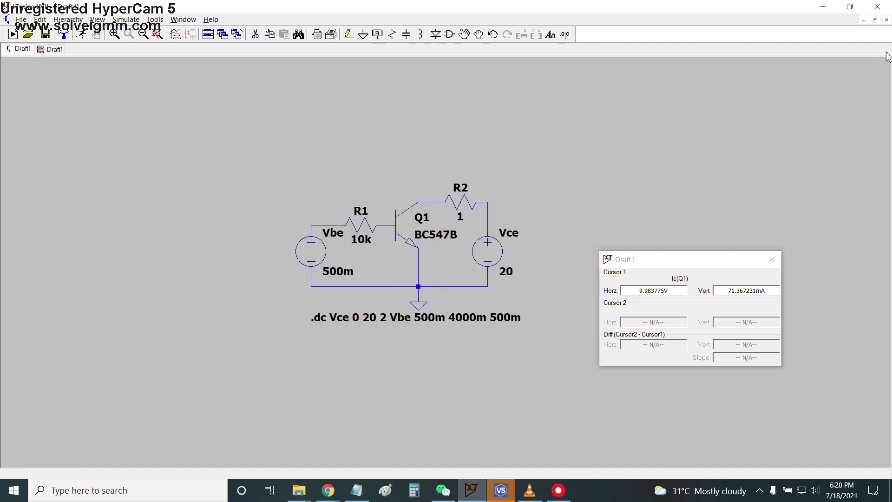
pyautogui.click(876, 20)
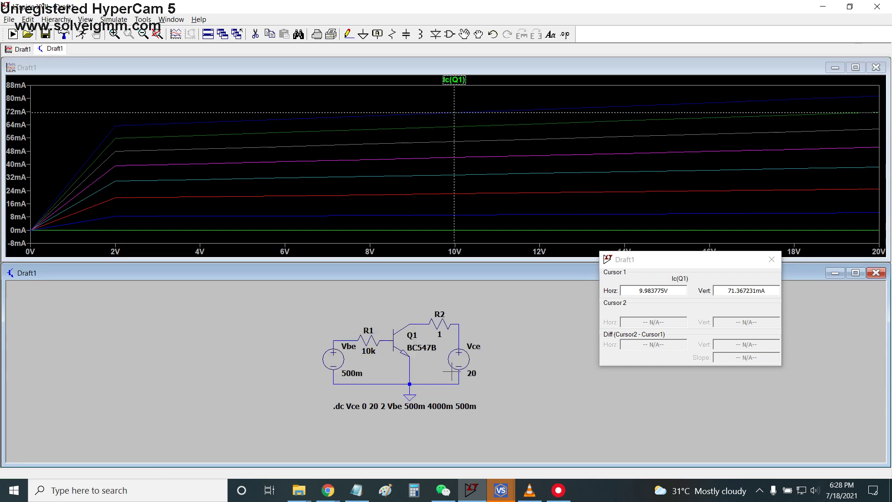